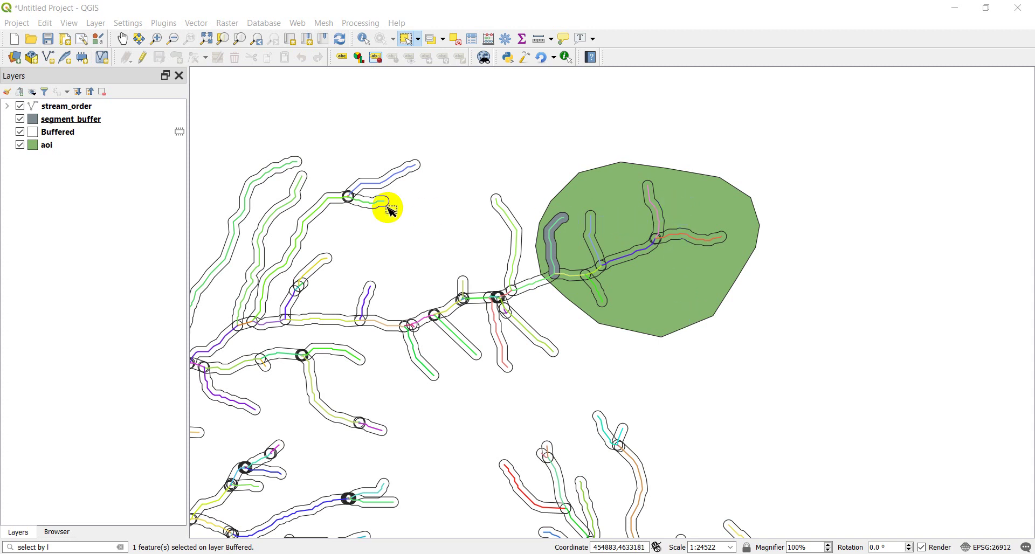
Zoom into the aoi, then expand and collapse the stream_order legend to view its classes
scroll(669, 199, up, 2)
scroll(668, 200, down, 1)
click(151, 173)
click(57, 108)
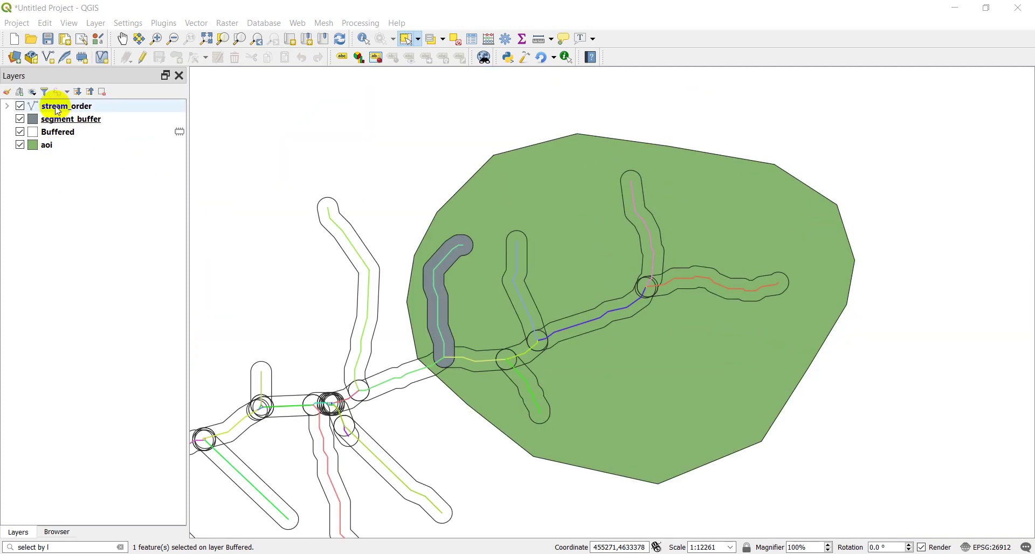
click(67, 119)
scroll(603, 383, up, 1)
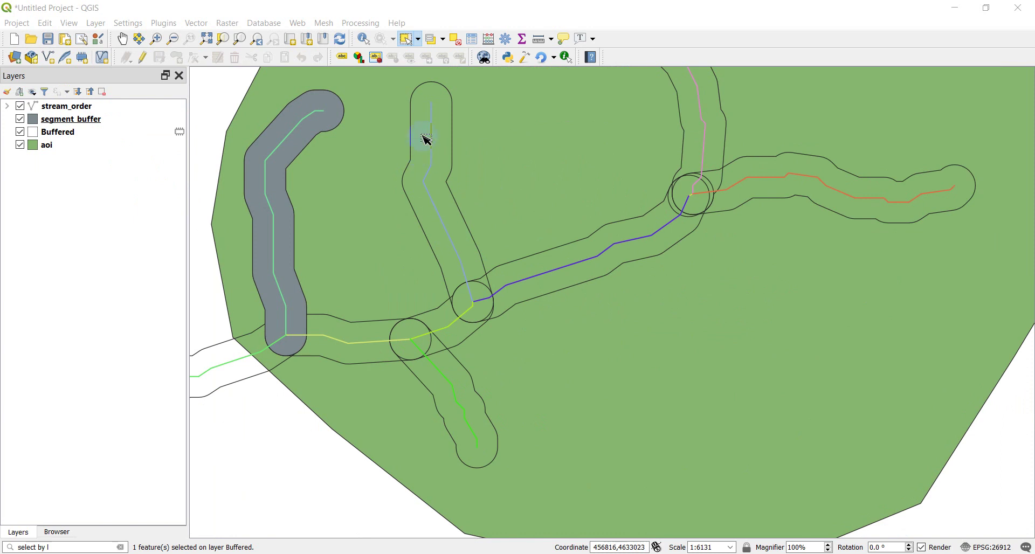
click(20, 189)
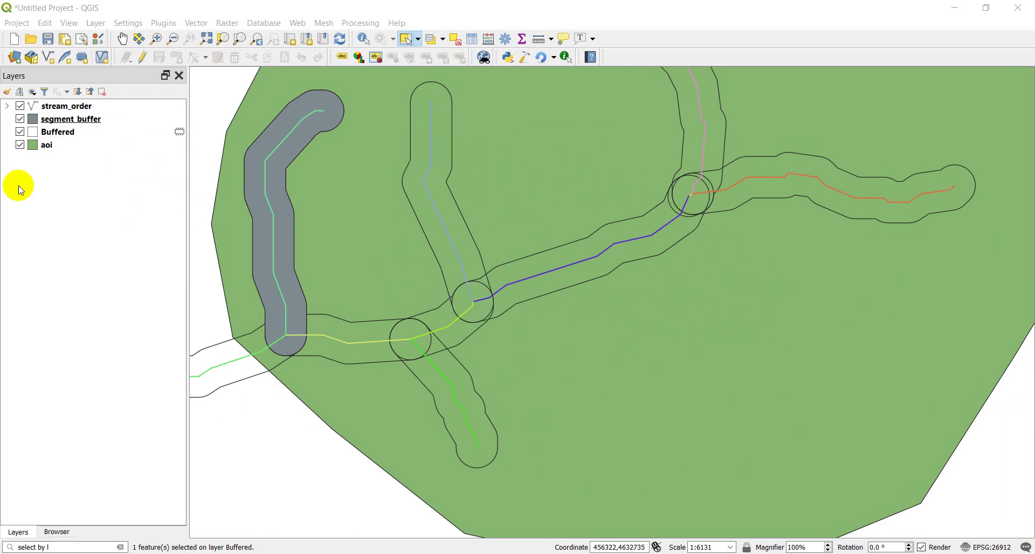
click(6, 105)
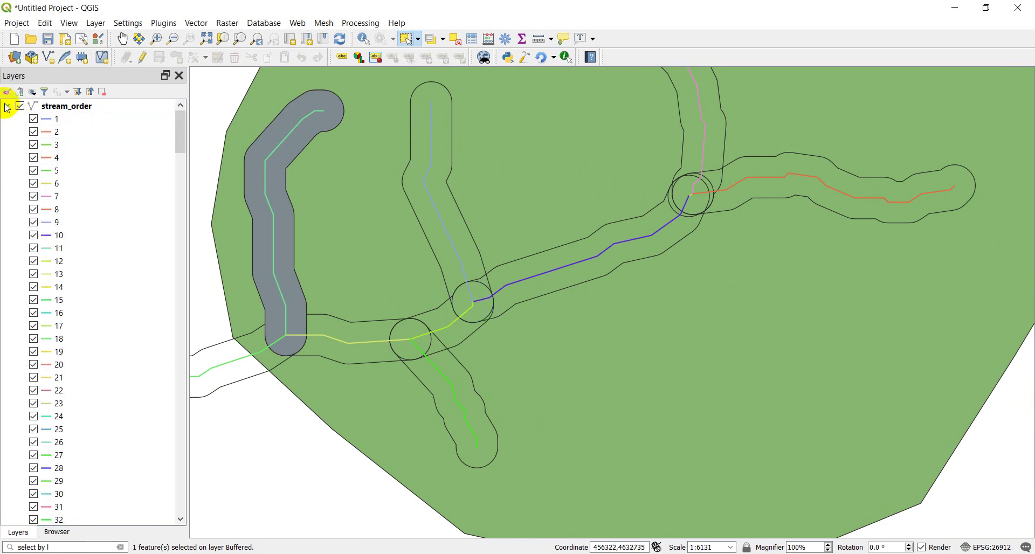
click(7, 106)
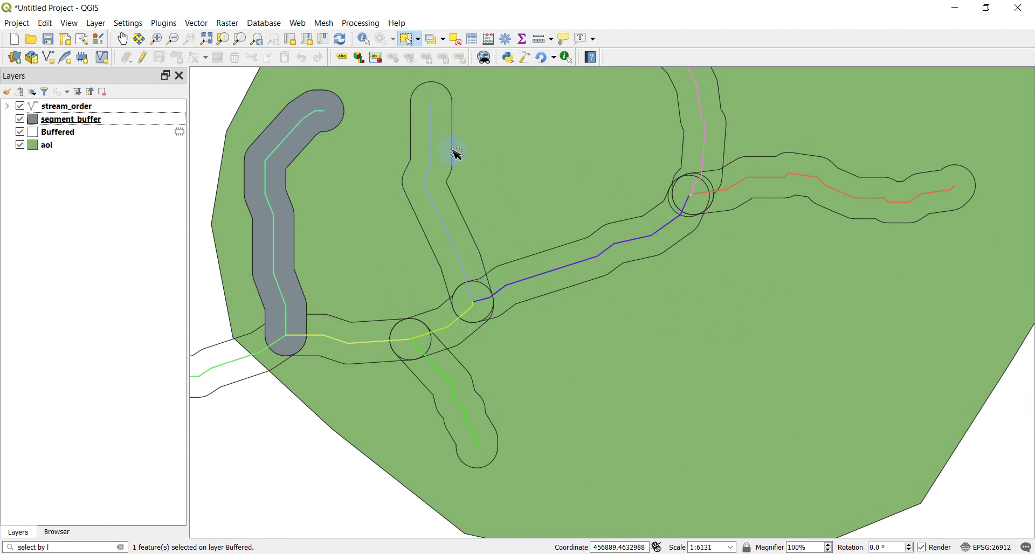
click(75, 253)
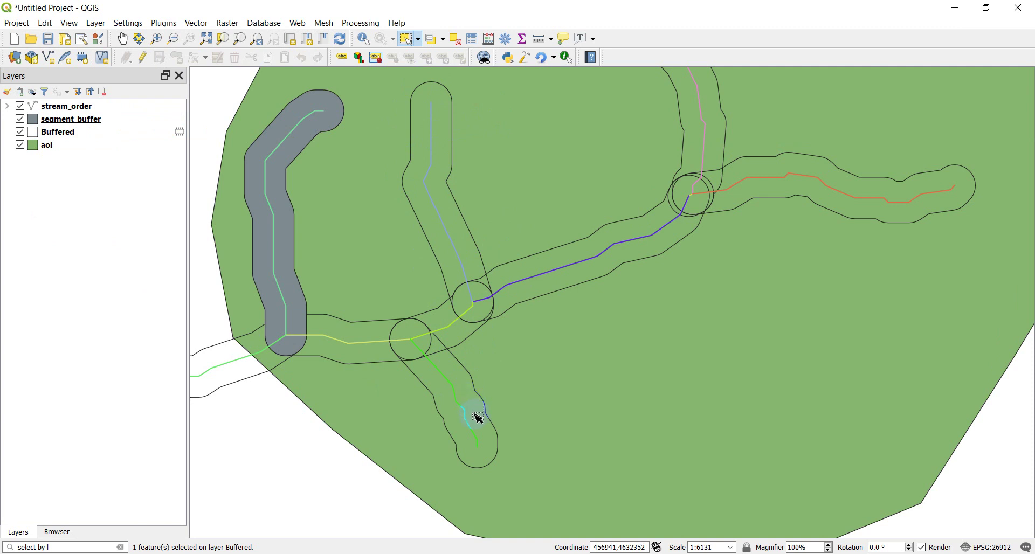
Make Buffered the current layer and select its stream buffer polygons one at a time
click(64, 132)
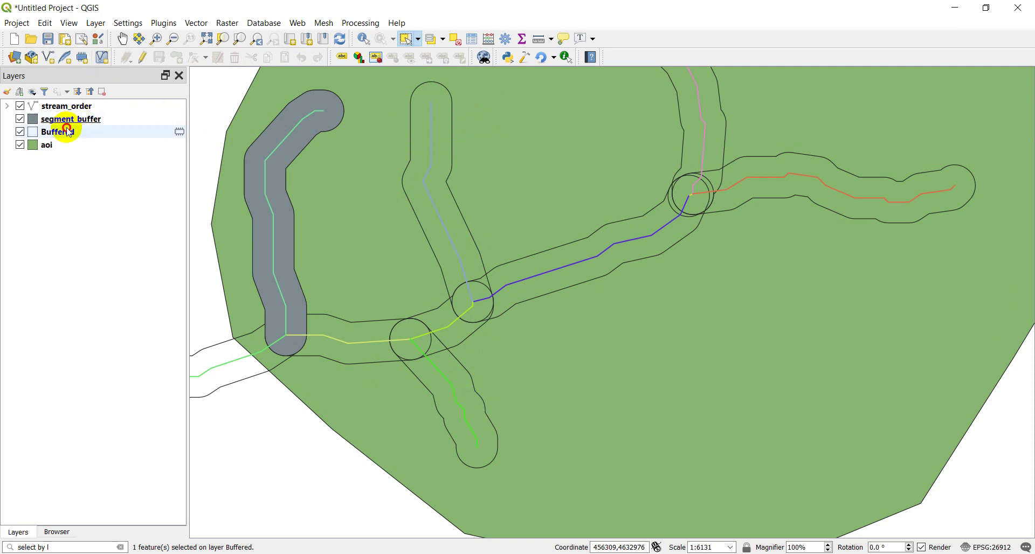
click(464, 383)
click(360, 356)
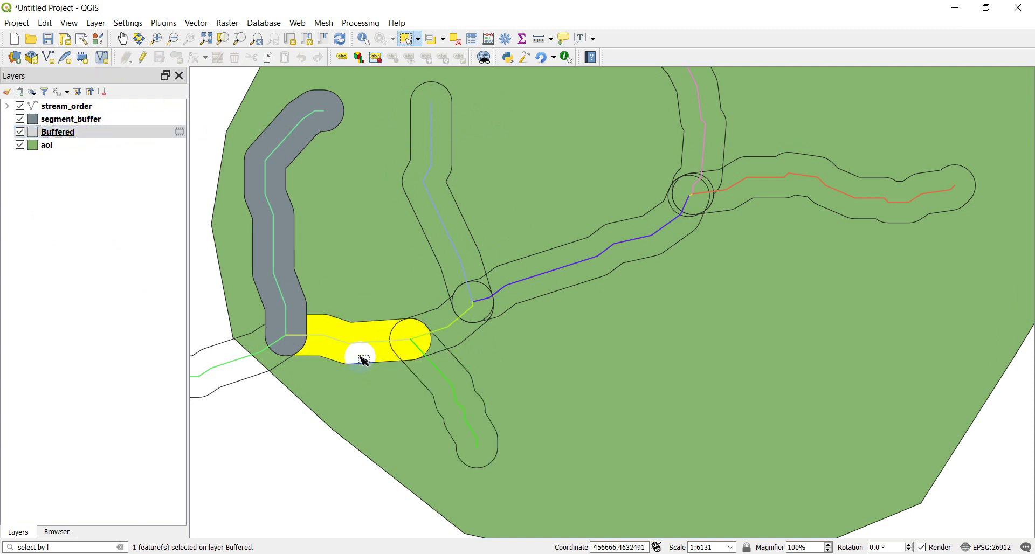
click(468, 334)
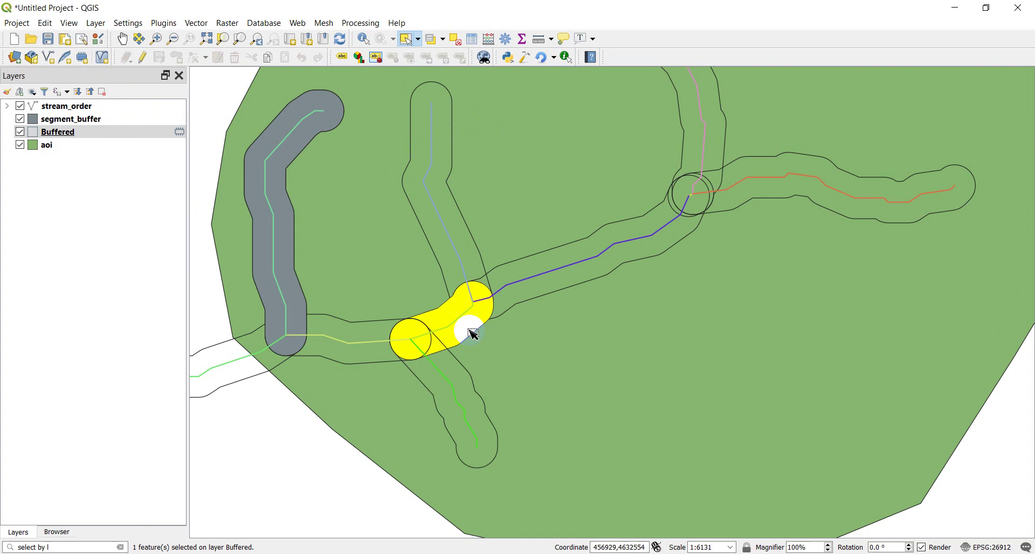
click(358, 360)
click(470, 394)
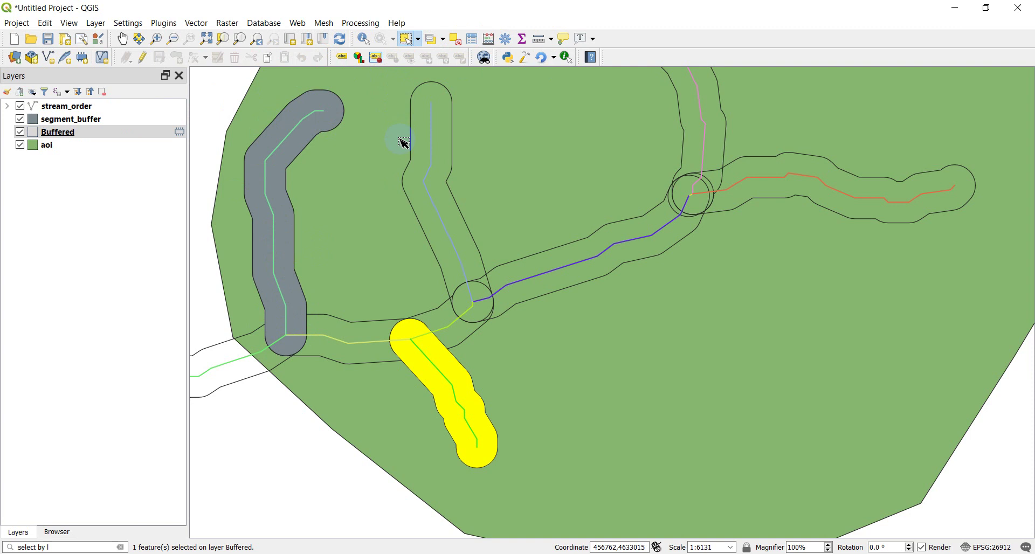
Deselect all features and launch Select by location via a 'select by' locator search
click(456, 40)
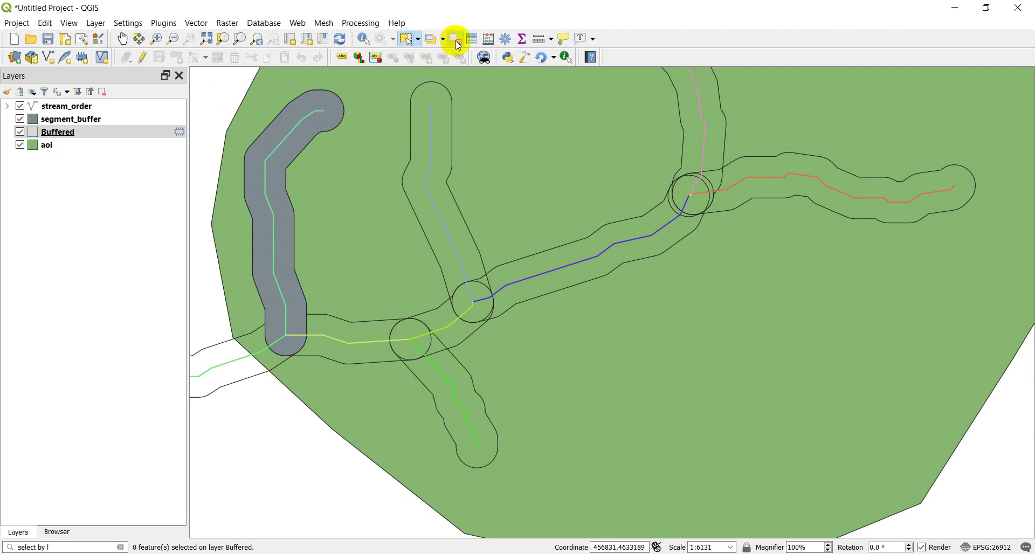
click(55, 548)
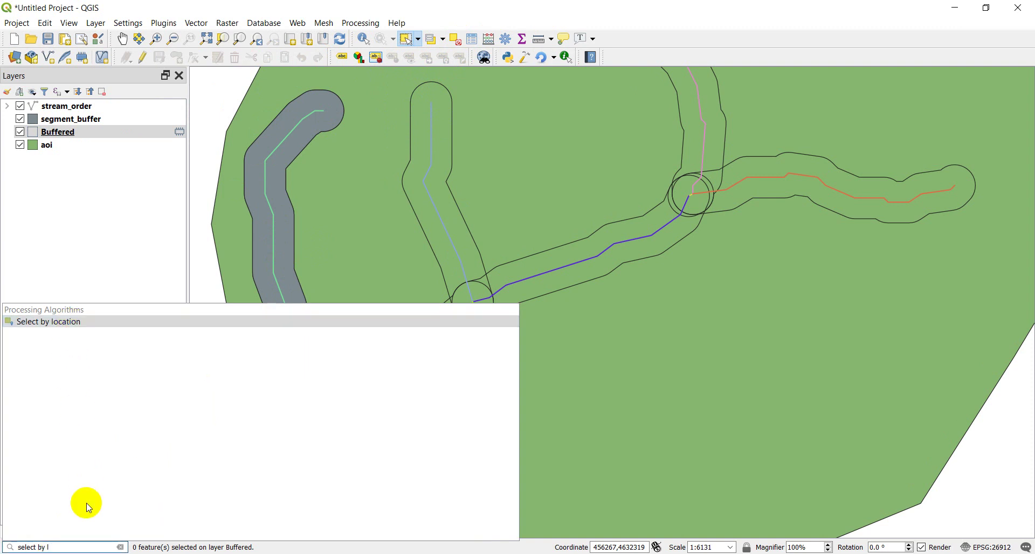
key(BackSpace)
key(BackSpace)
key(BackSpace)
key(BackSpace)
key(BackSpace)
key(BackSpace)
key(BackSpace)
key(BackSpace)
key(BackSpace)
text(select)
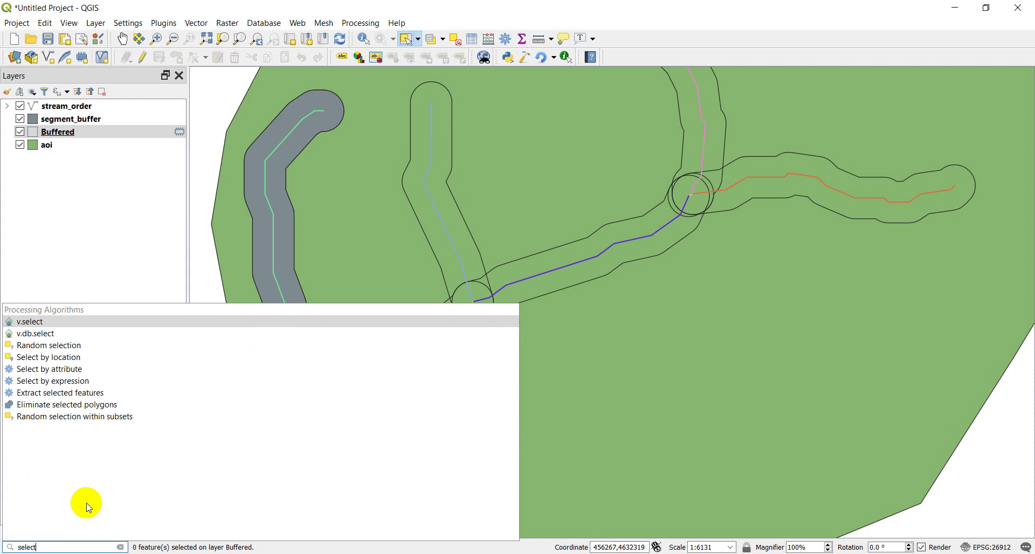
text( by)
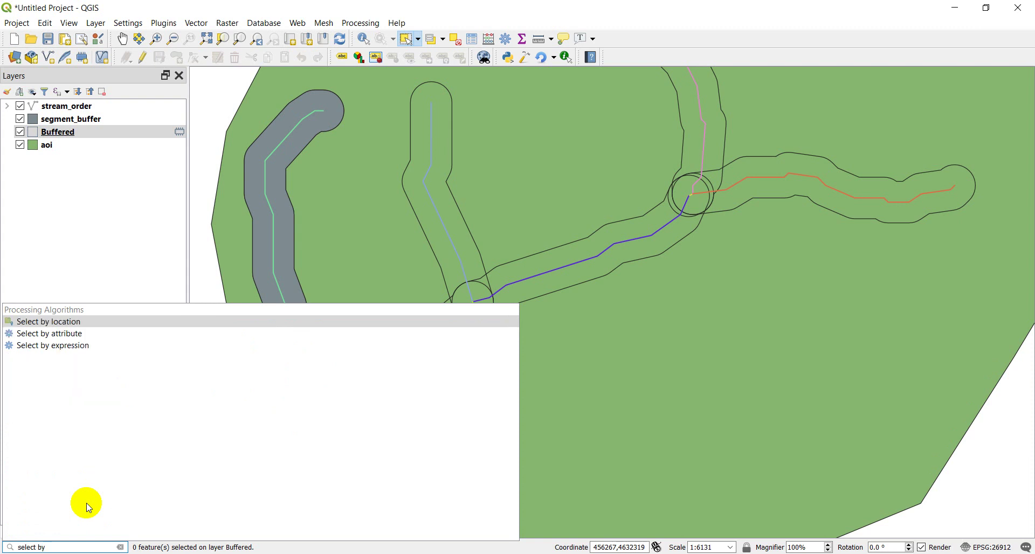
key(Return)
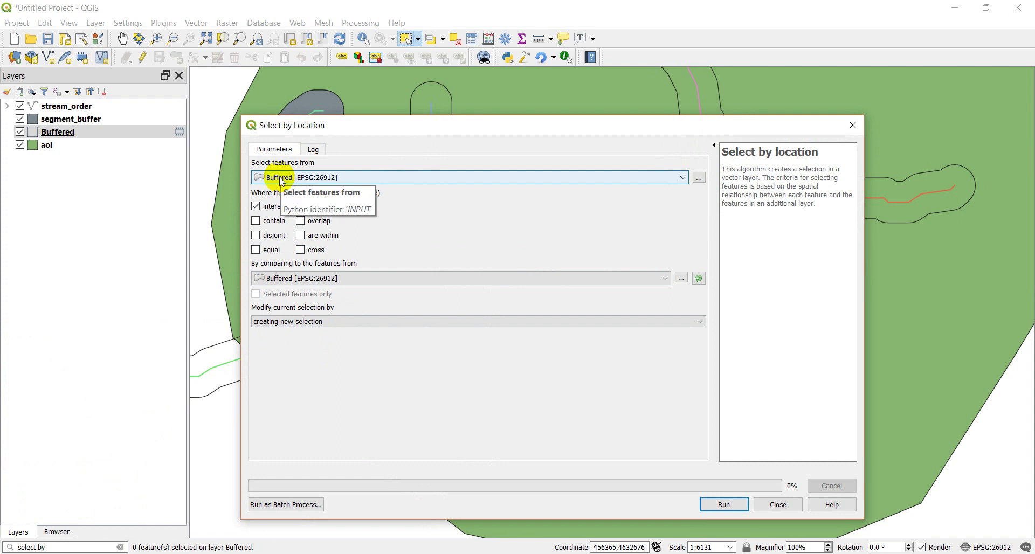
Set 'Select features from' to stream_order, keeping intersect, Buffered and 'creating new selection'
click(283, 182)
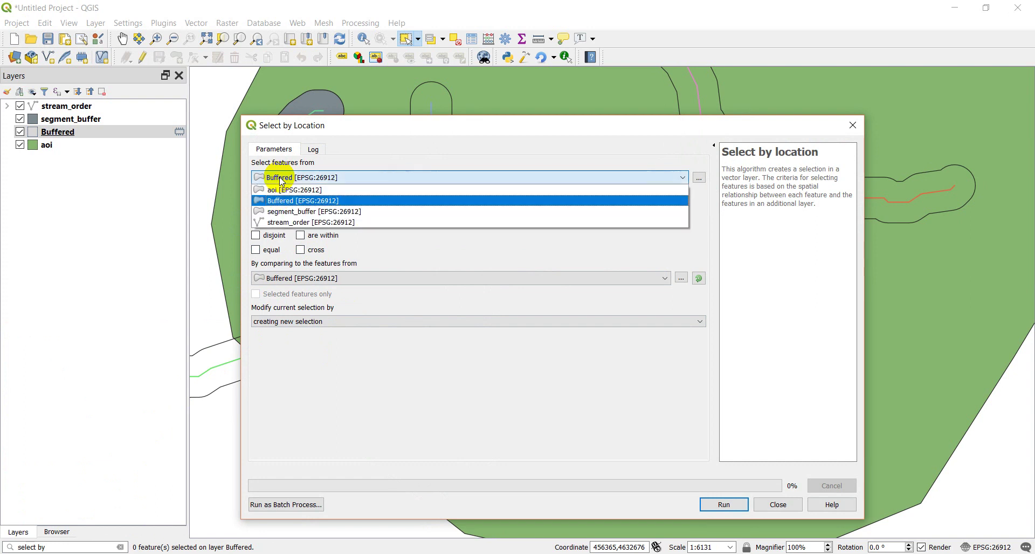
click(314, 223)
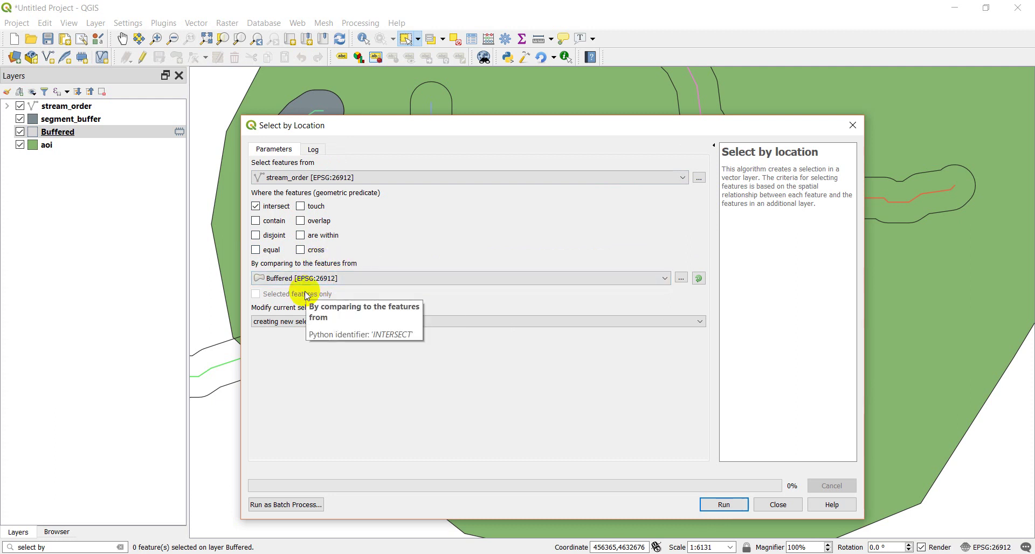
click(296, 323)
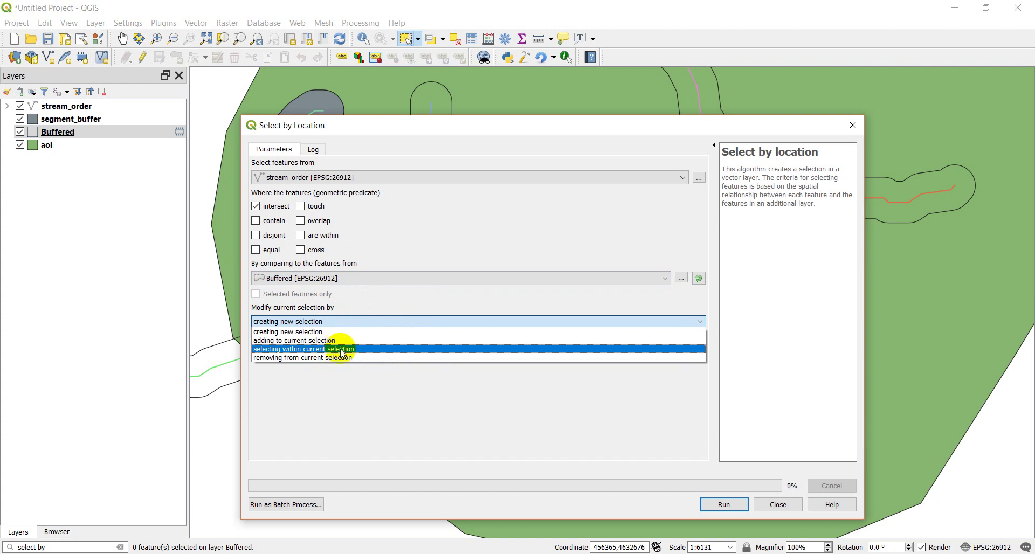
click(296, 332)
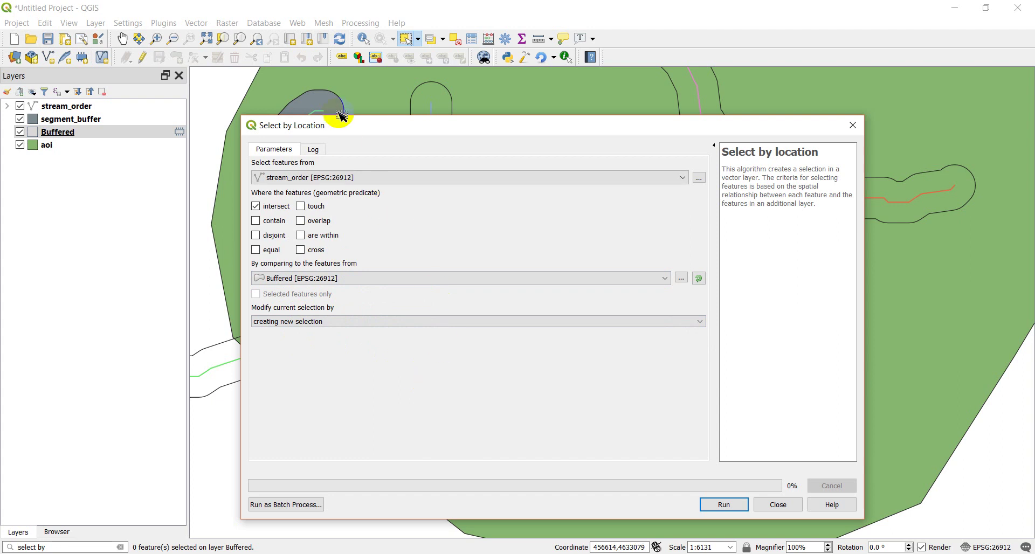
Run Select by location with stream_order 'are within' segment_buffer, intersect unchecked, selecting one feature
drag(365, 127, 585, 192)
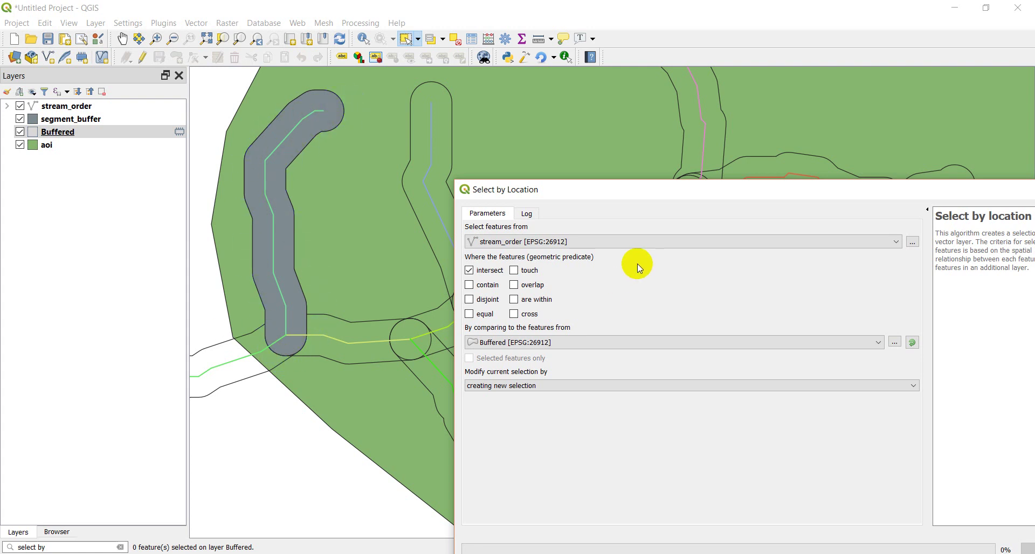
click(553, 342)
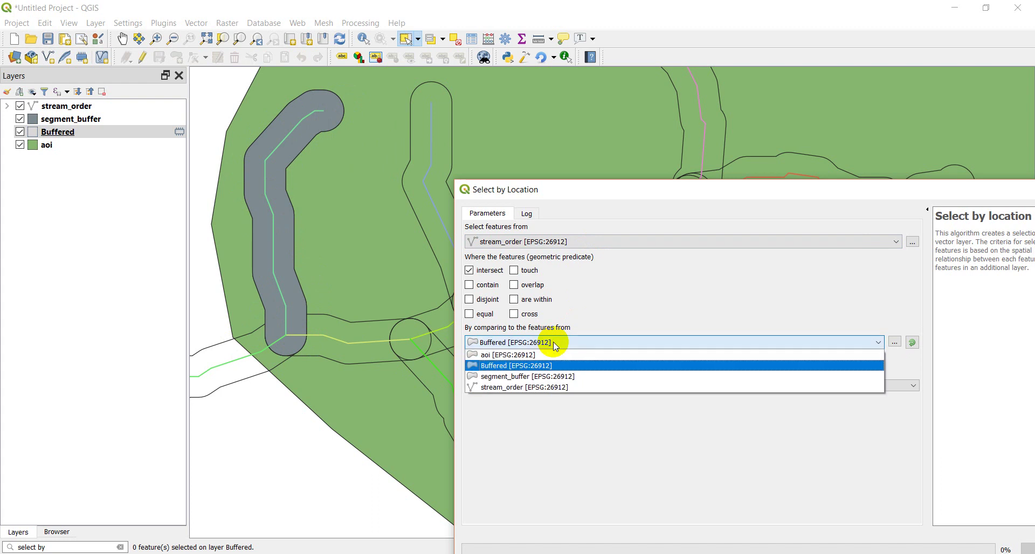
click(529, 376)
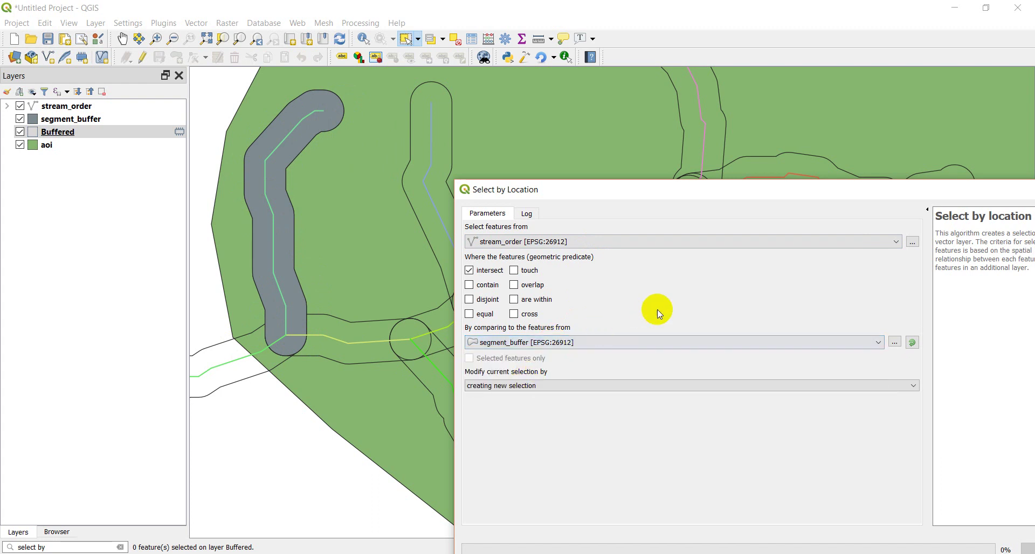
click(515, 300)
click(470, 271)
click(742, 322)
drag(724, 195, 517, 135)
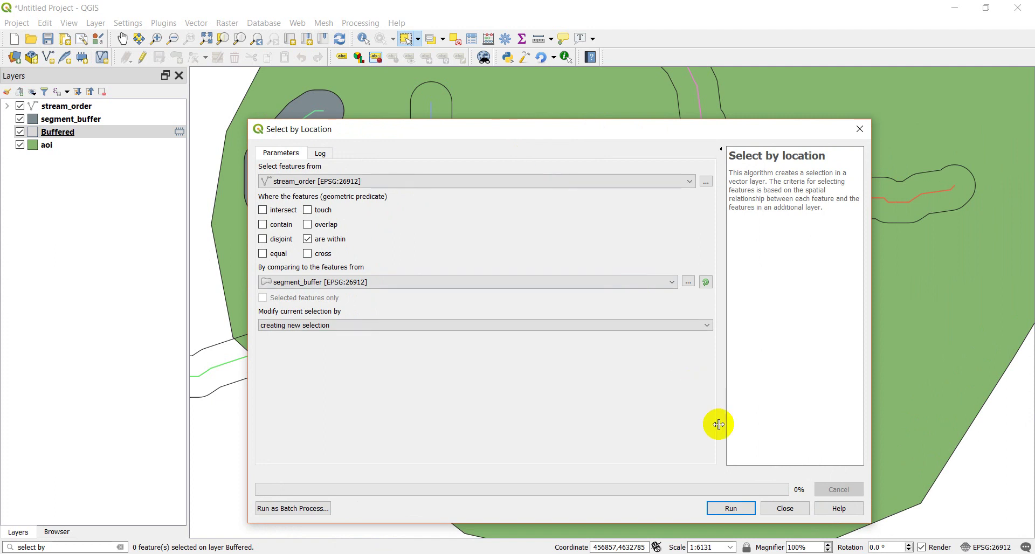
click(732, 508)
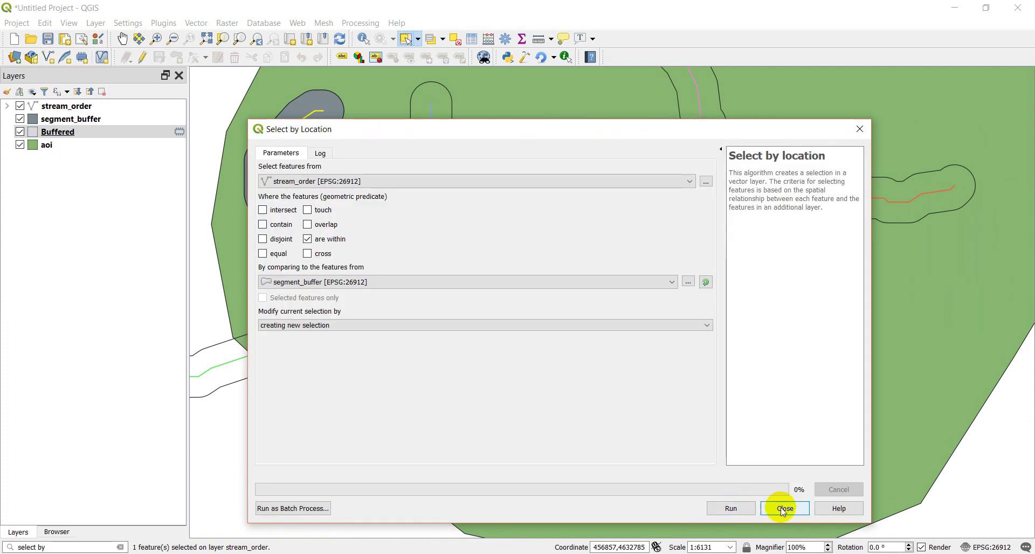
Close the dialog and zoom and pan along the grey segment_buffer to view the selected stream
click(785, 510)
scroll(285, 318, up, 1)
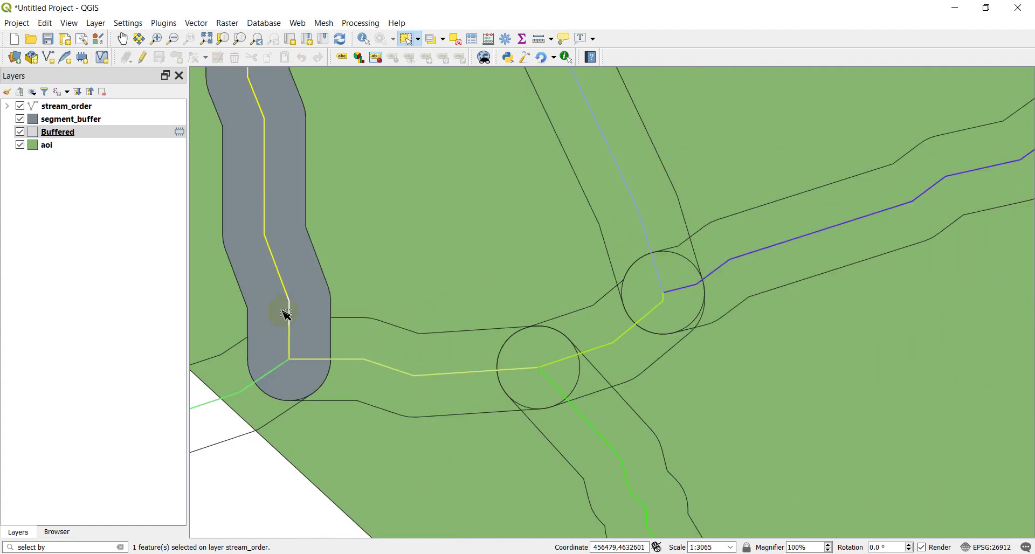
drag(315, 288, 462, 263)
drag(485, 146, 575, 349)
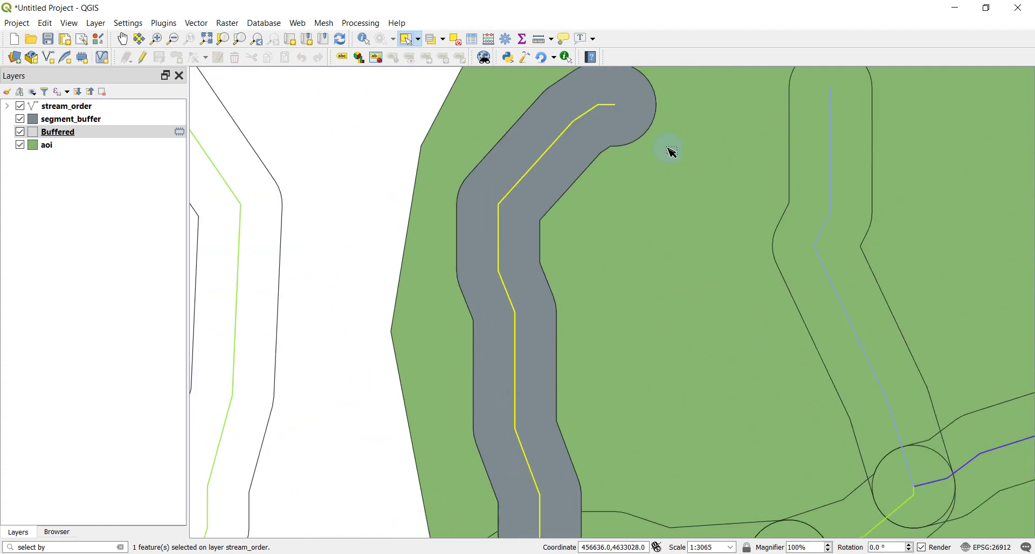
drag(646, 308, 619, 199)
scroll(620, 189, down, 1)
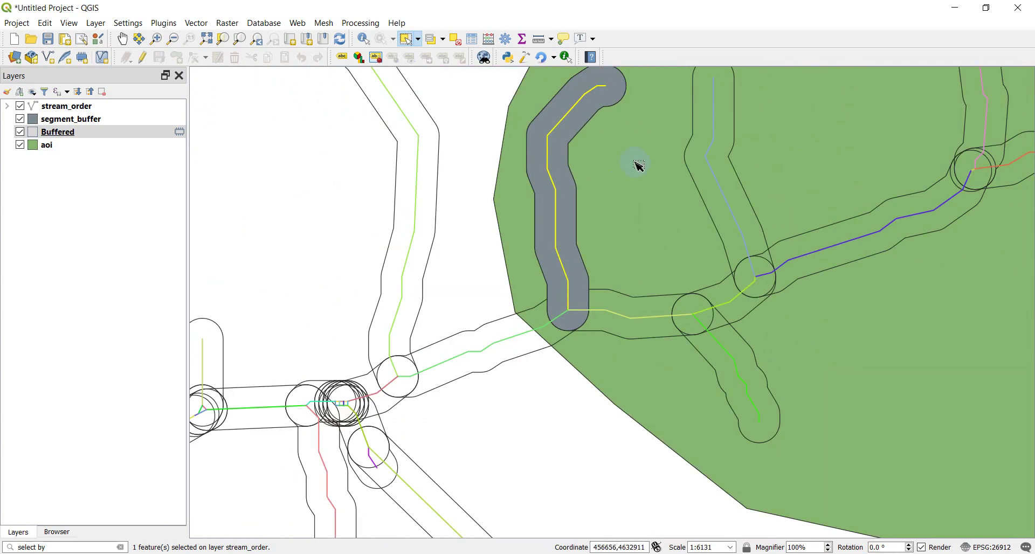
drag(663, 132, 573, 219)
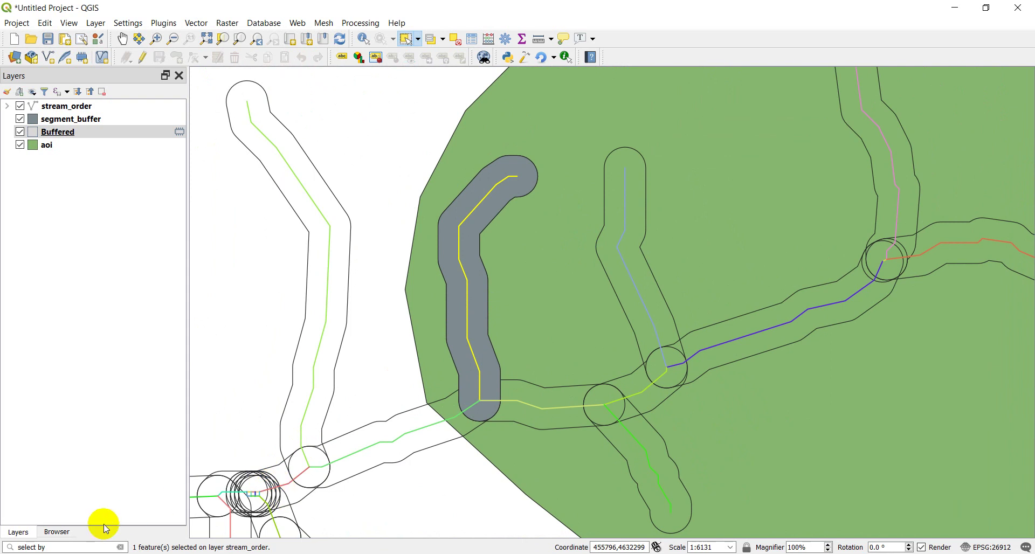
Clear the selection and rerun Select by location: stream_order intersecting segment_buffer, selecting 3 features
click(66, 545)
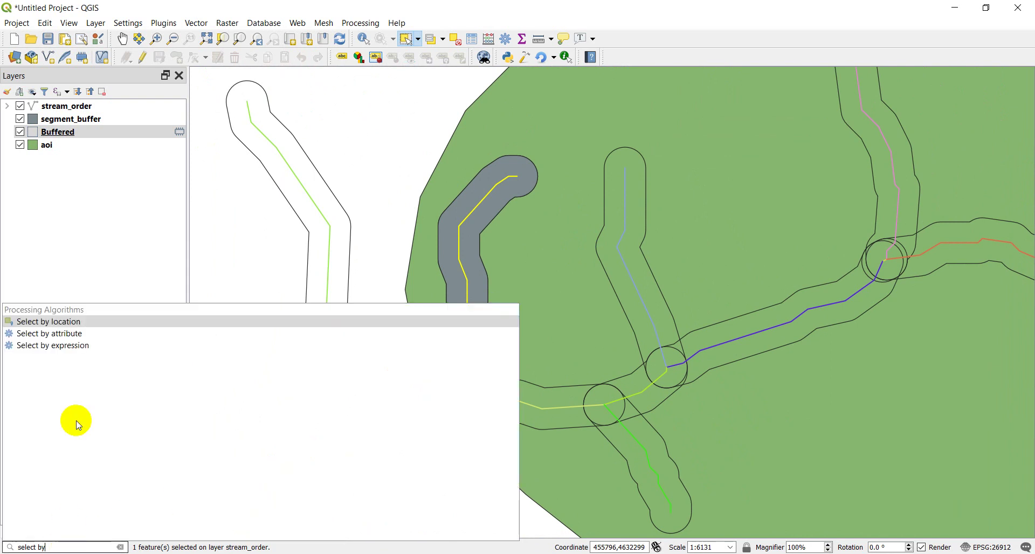
double_click(66, 322)
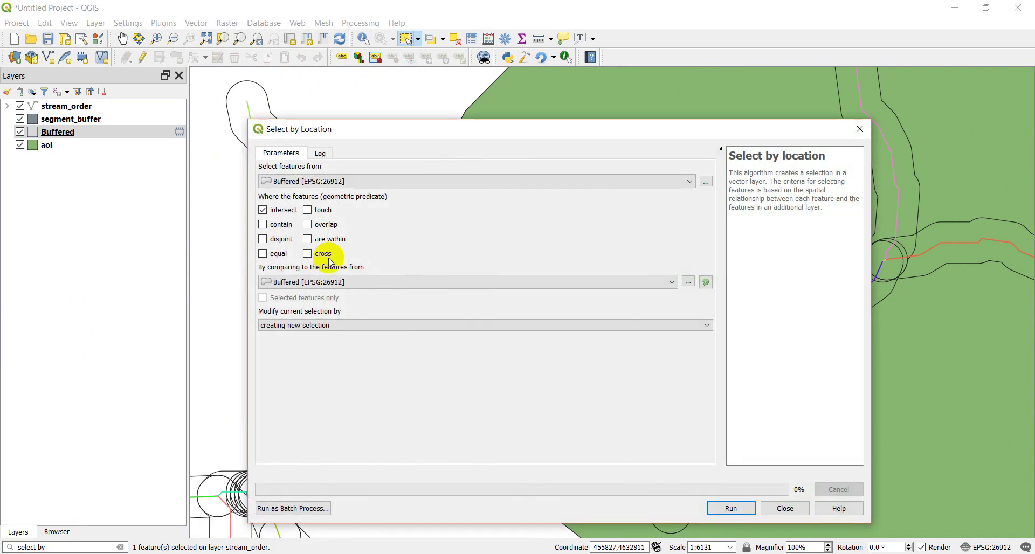
click(455, 40)
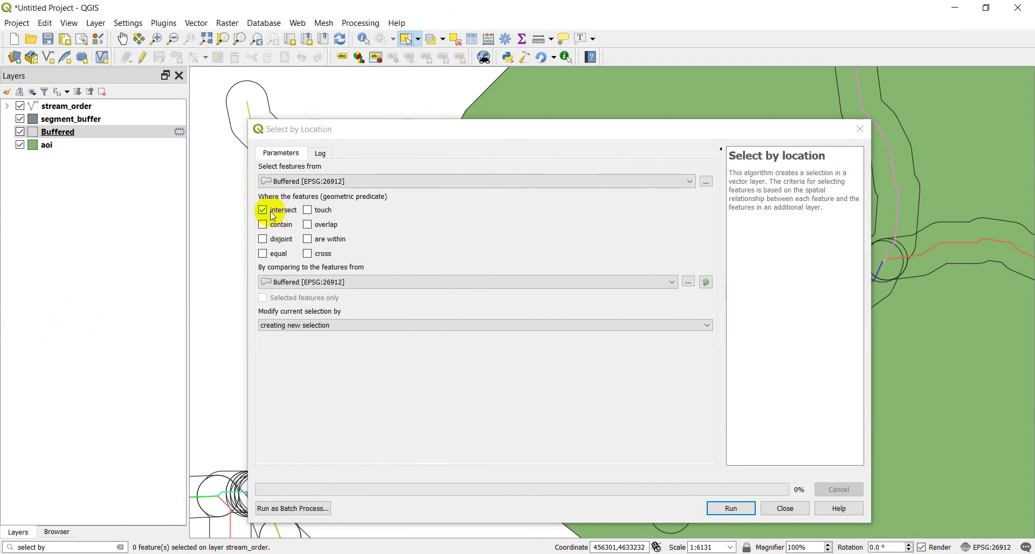
click(322, 182)
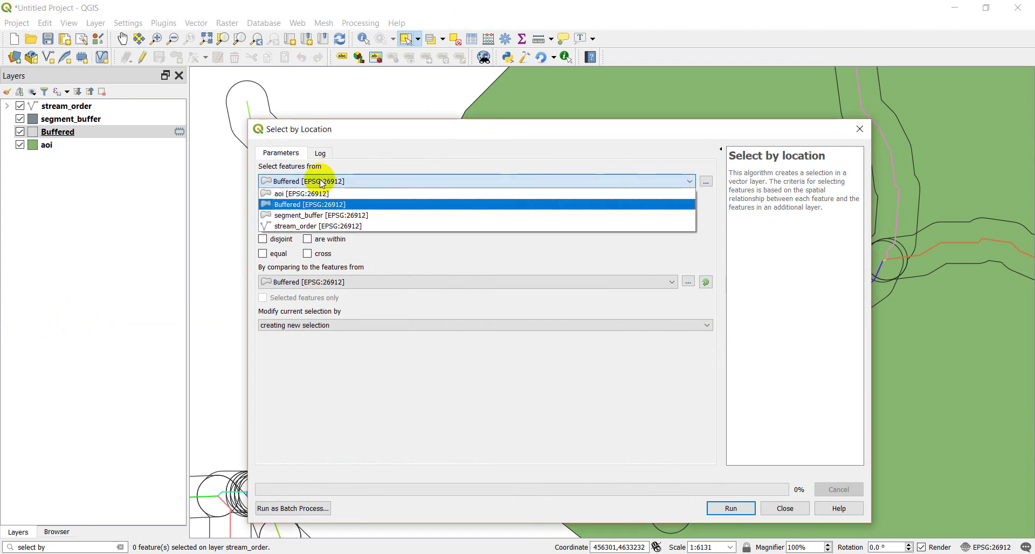
click(302, 226)
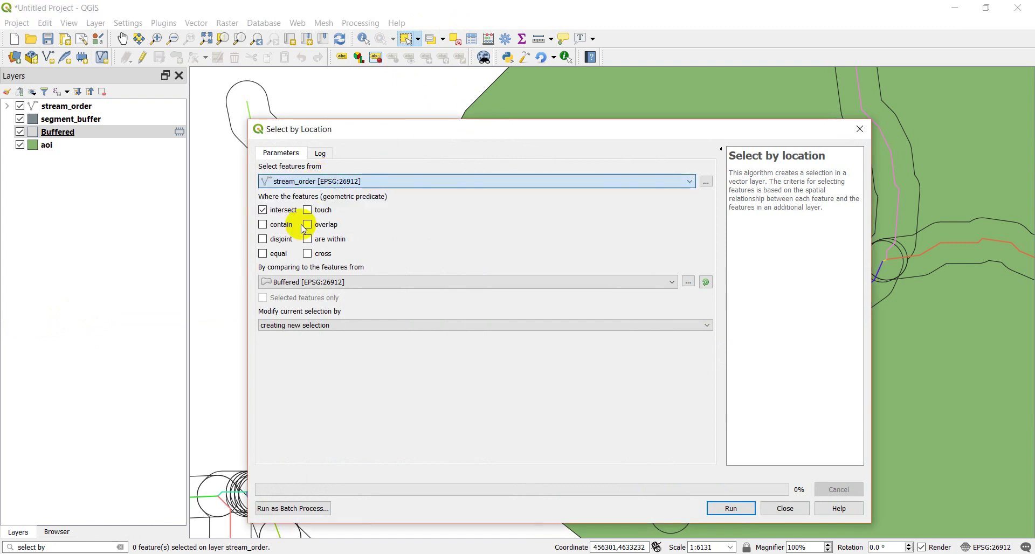
click(326, 287)
click(321, 315)
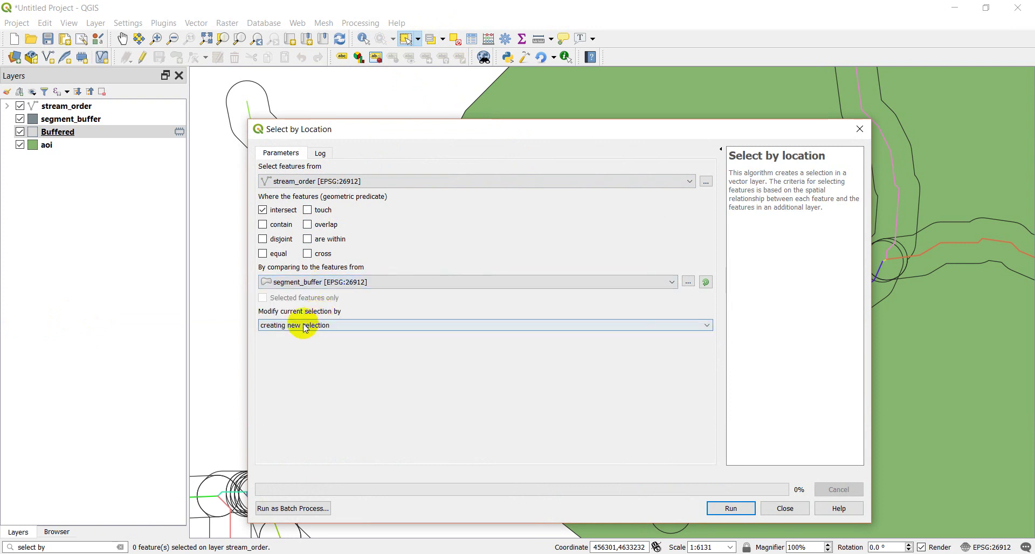
click(732, 509)
Close the dialog and follow the three selected streams across the segment_buffer on the map
click(786, 509)
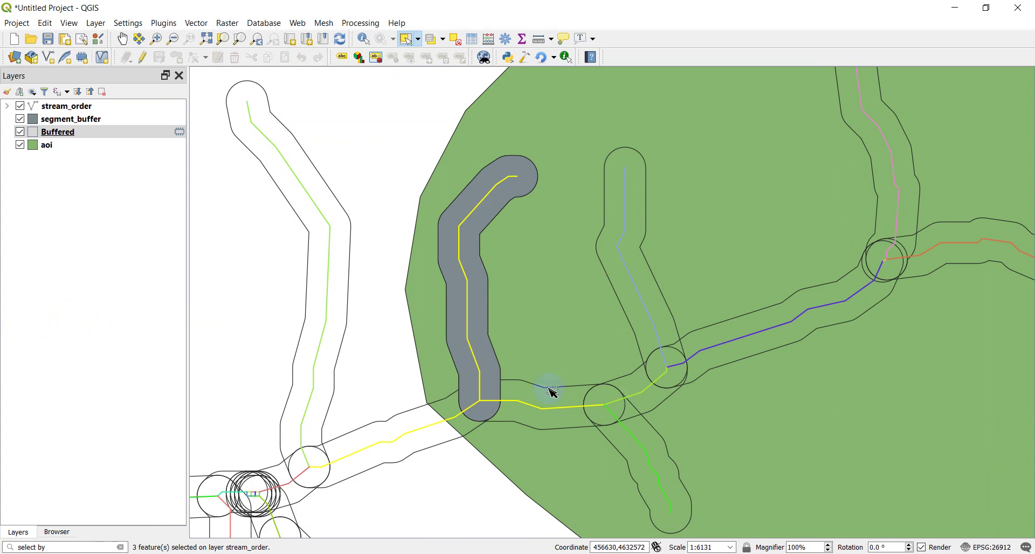
scroll(539, 418, down, 2)
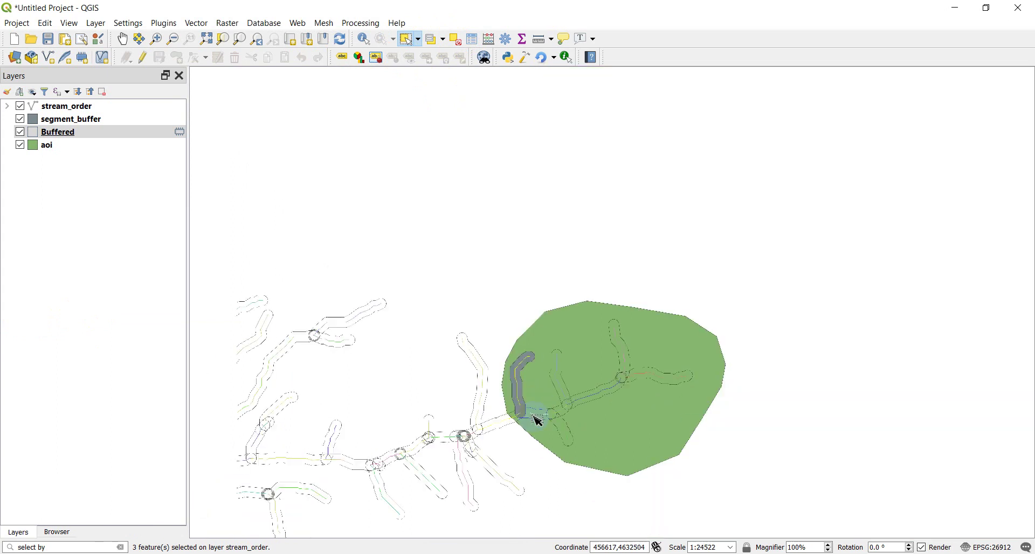
scroll(536, 418, up, 4)
drag(502, 401, 839, 274)
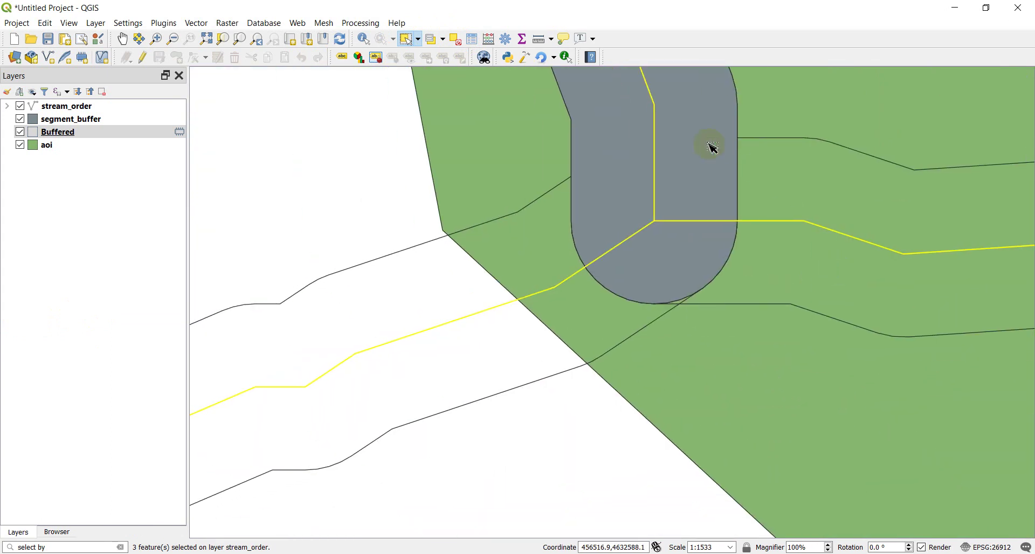
scroll(683, 189, down, 1)
drag(851, 240, 733, 264)
scroll(582, 175, down, 2)
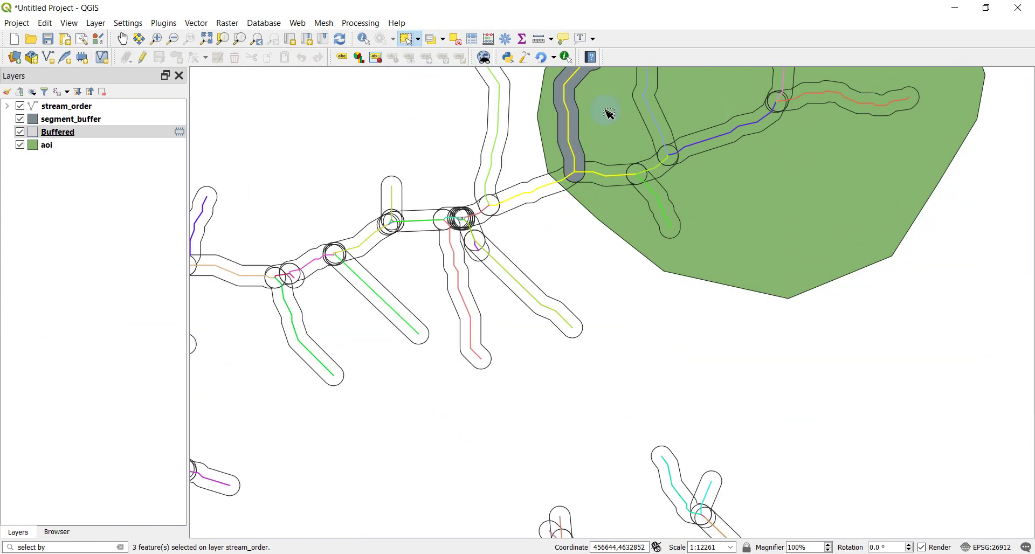
scroll(534, 204, up, 2)
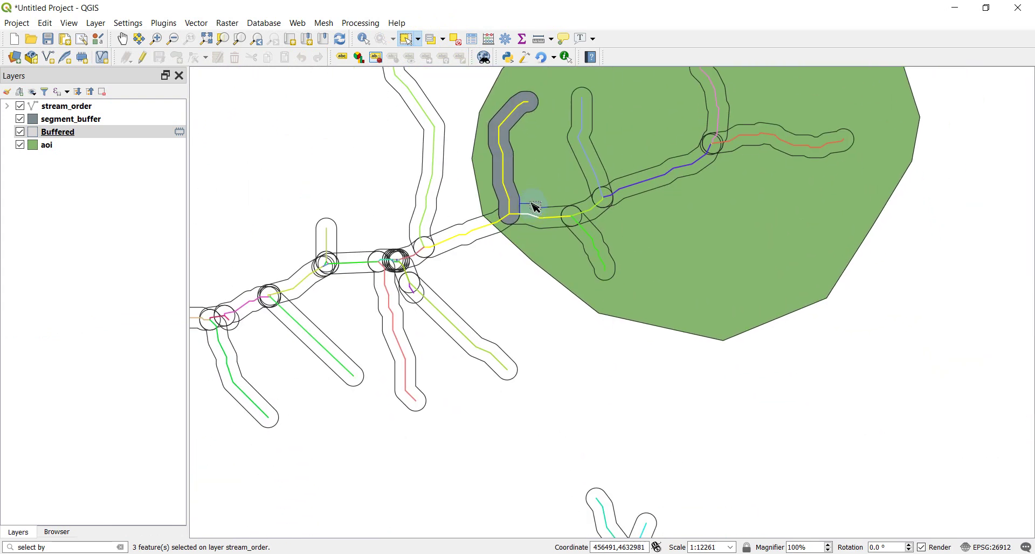
Hide the Buffered layer and zoom out to centre the whole aoi polygon
click(247, 164)
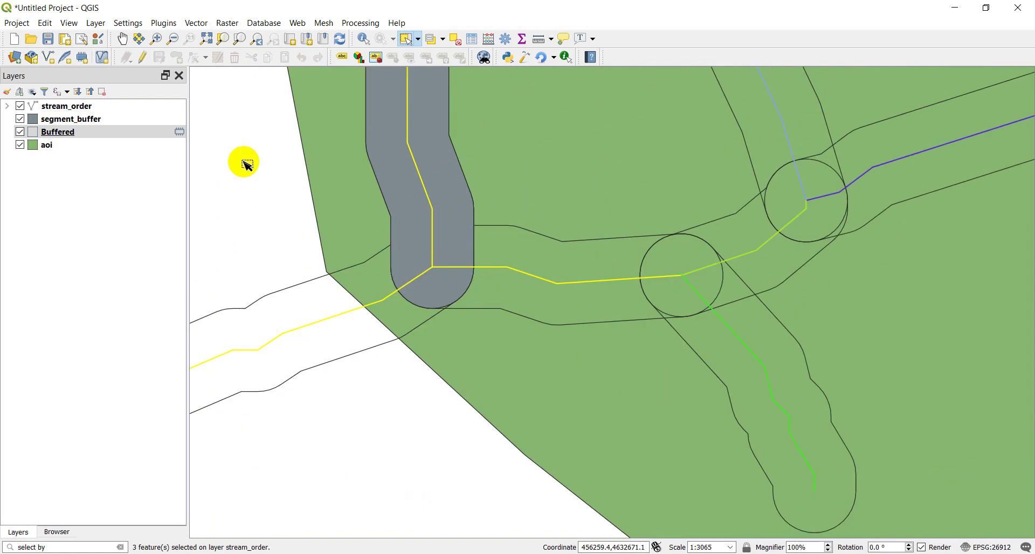
click(20, 134)
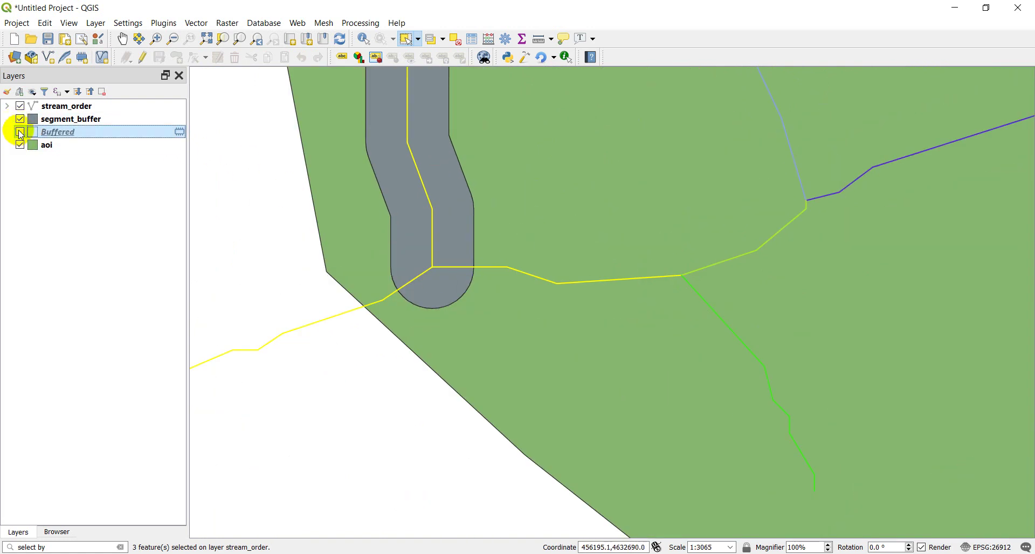
scroll(559, 275, down, 1)
click(469, 295)
mouse_move(468, 295)
mouse_down()
mouse_move(338, 340)
mouse_move(518, 291)
mouse_move(449, 282)
mouse_move(374, 319)
mouse_move(518, 289)
mouse_up()
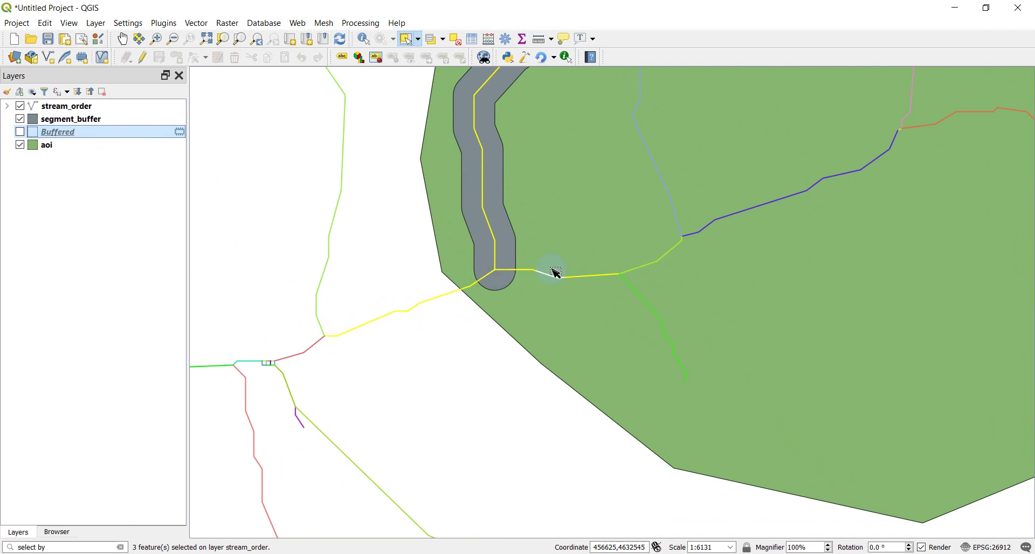
scroll(560, 278, up, 1)
scroll(562, 277, down, 2)
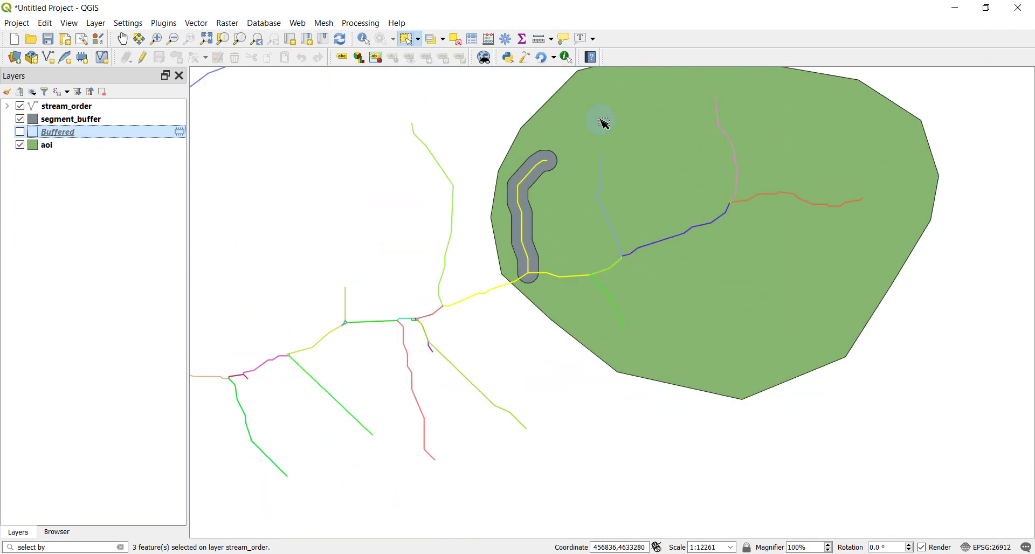
drag(605, 123, 594, 226)
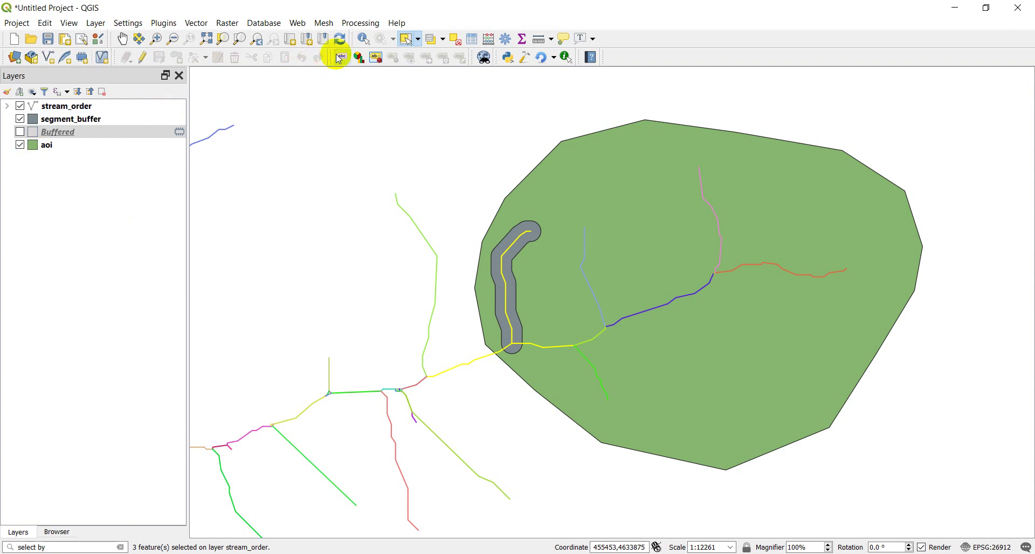
Clear the stream selection, hide segment_buffer, show Buffered, and recentre the map on the streams
click(459, 40)
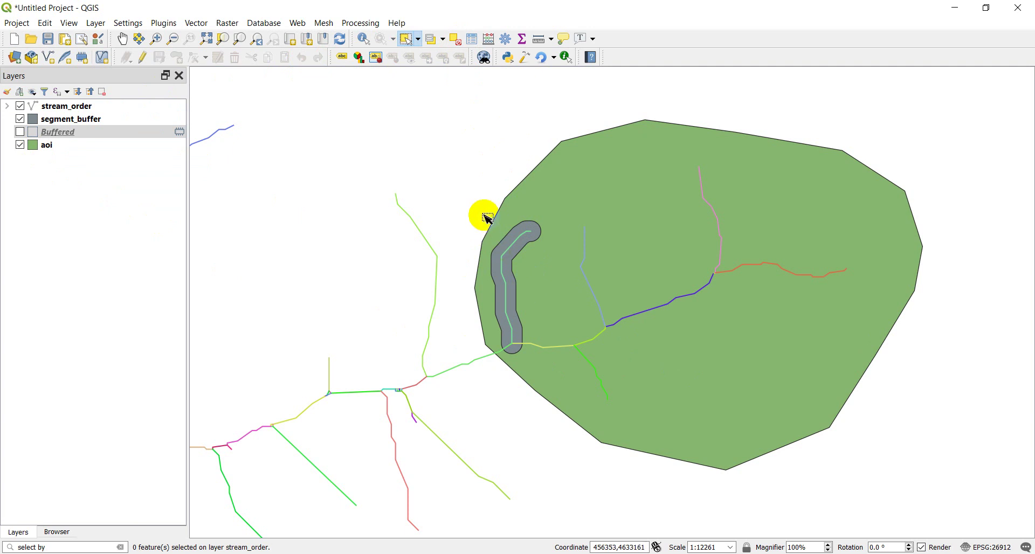
click(21, 119)
click(22, 133)
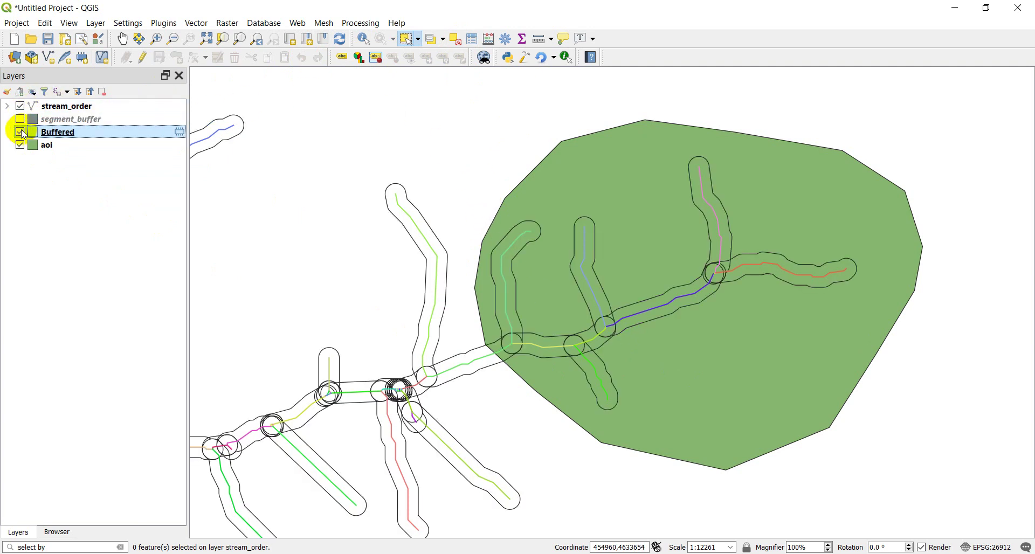
drag(817, 348, 737, 342)
scroll(736, 341, up, 1)
scroll(736, 341, down, 1)
drag(561, 303, 693, 292)
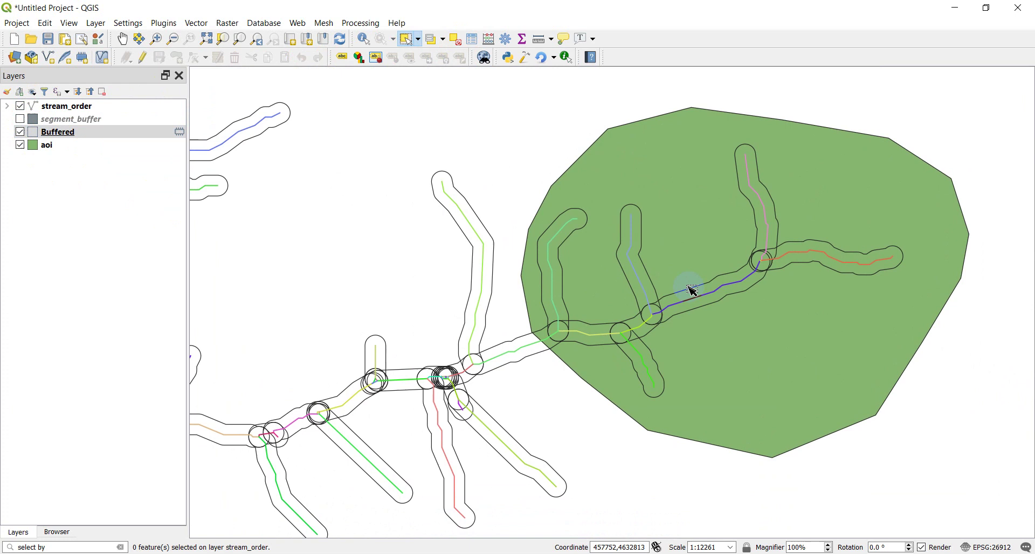
Open Select by location from the locator, keeping Buffered as the layer to select from
click(67, 527)
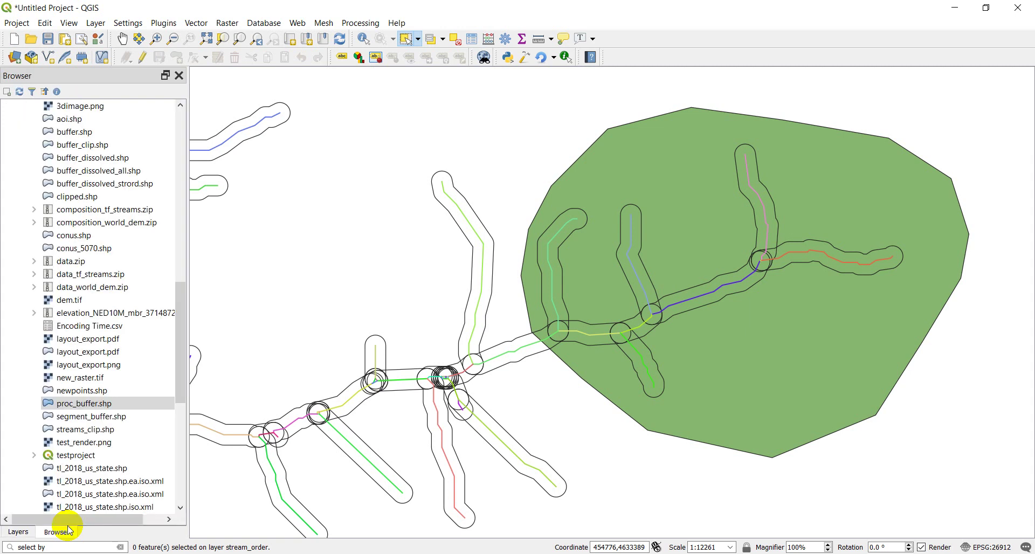
click(41, 546)
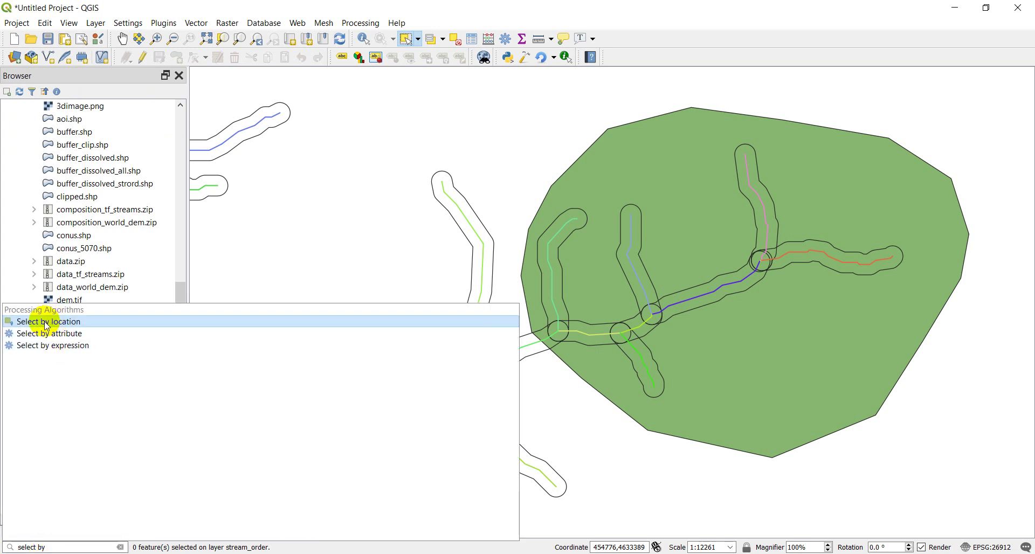
click(51, 323)
click(20, 532)
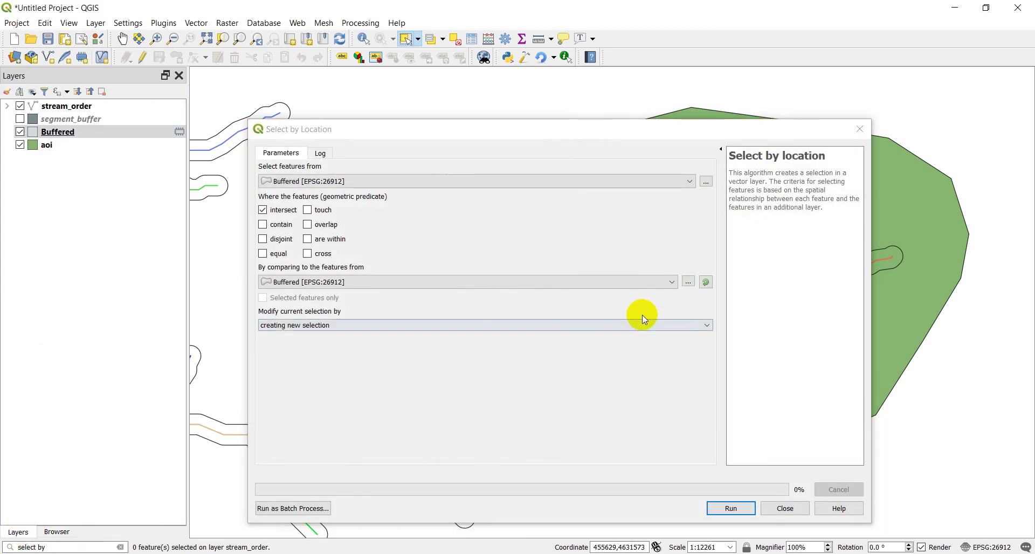
click(356, 181)
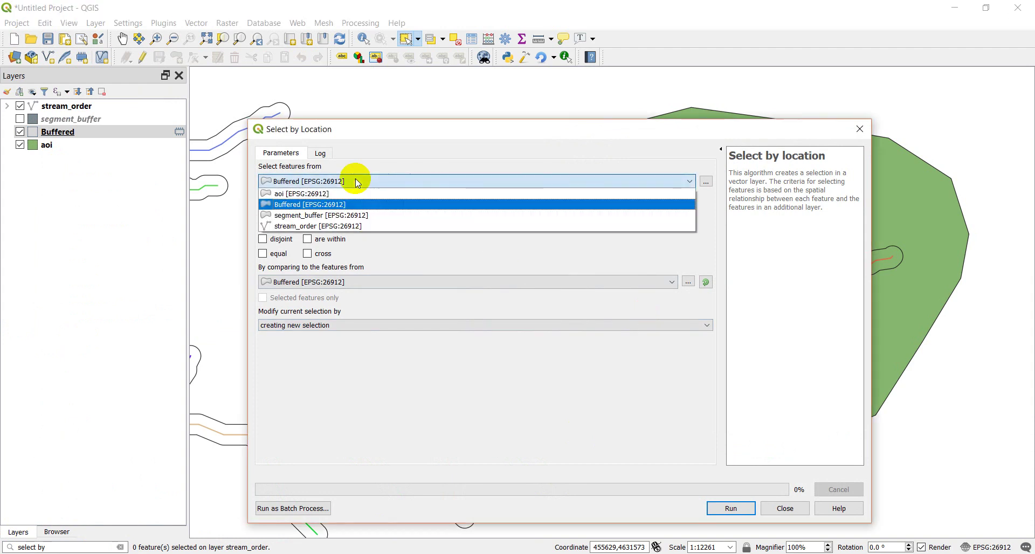
click(334, 204)
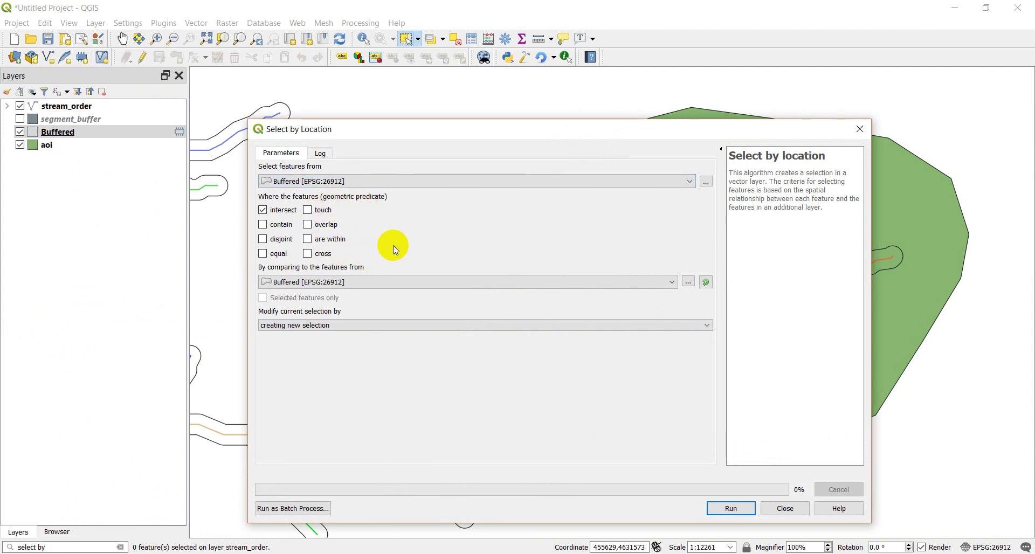
Test Buffered features that touch aoi only, which selects 0 features, then close the tool
drag(502, 133, 564, 89)
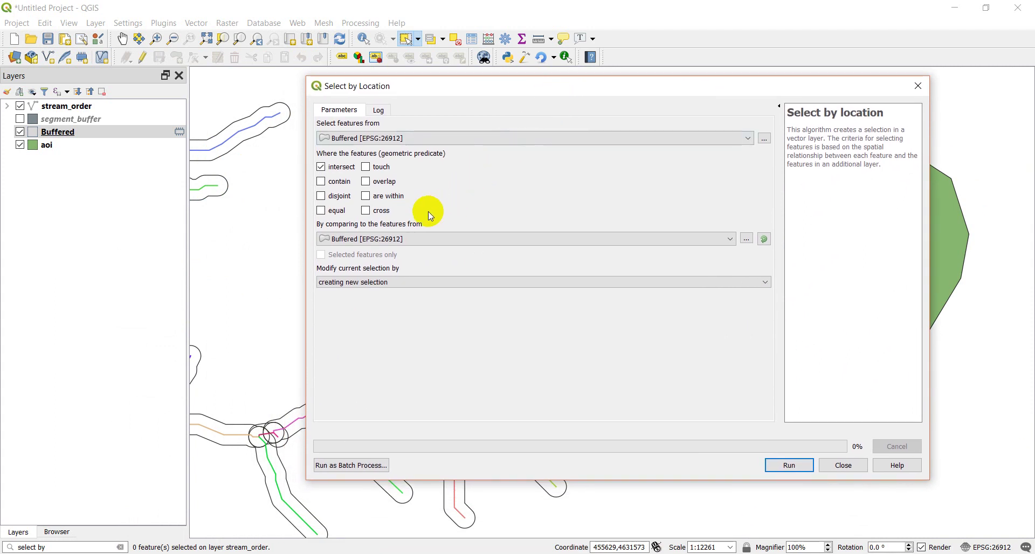
click(366, 196)
click(366, 196)
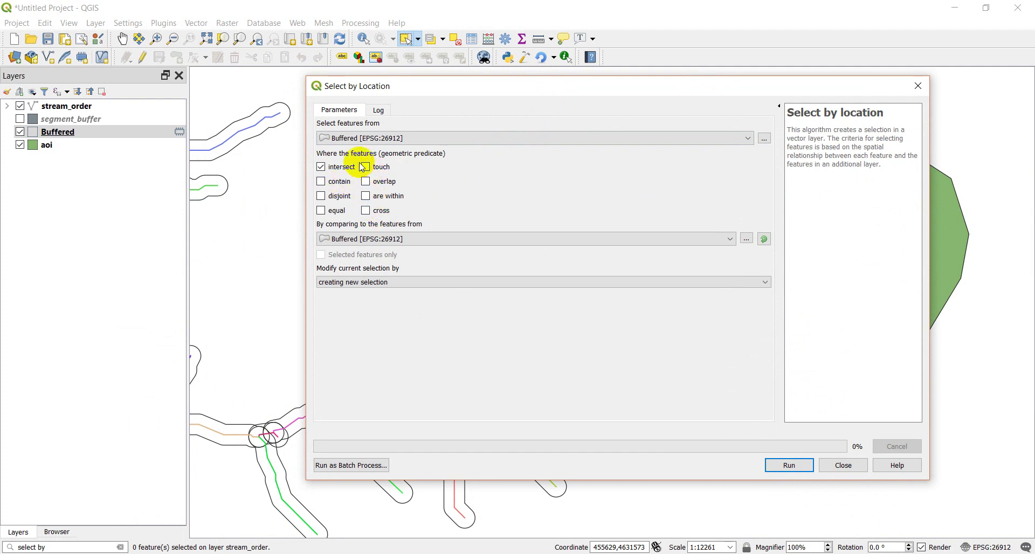
click(366, 168)
click(321, 168)
click(357, 241)
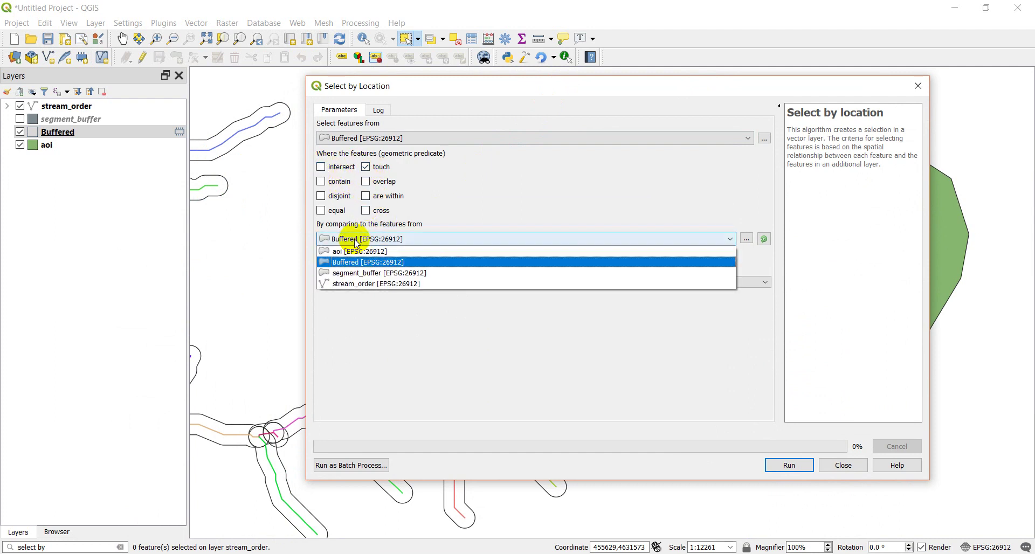
click(356, 251)
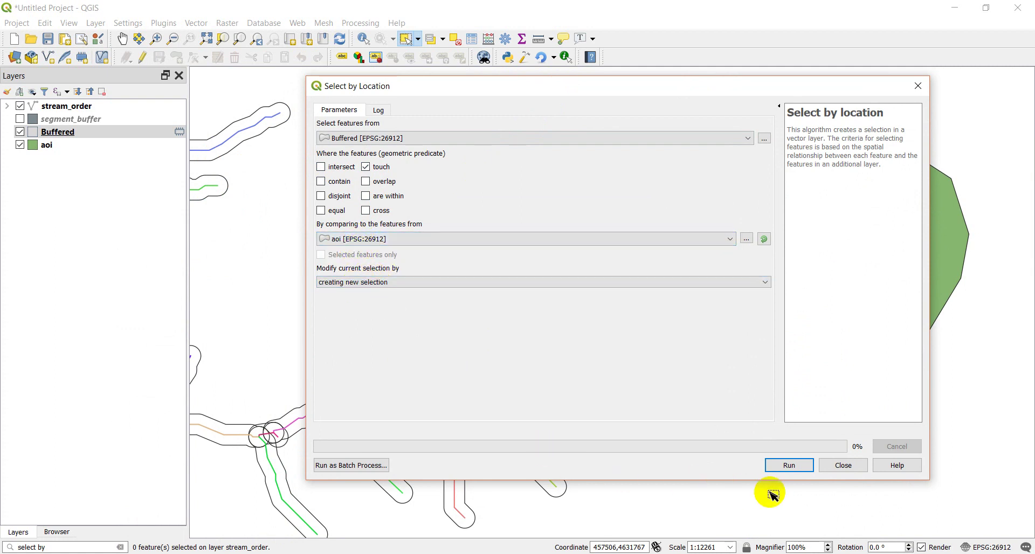
click(795, 465)
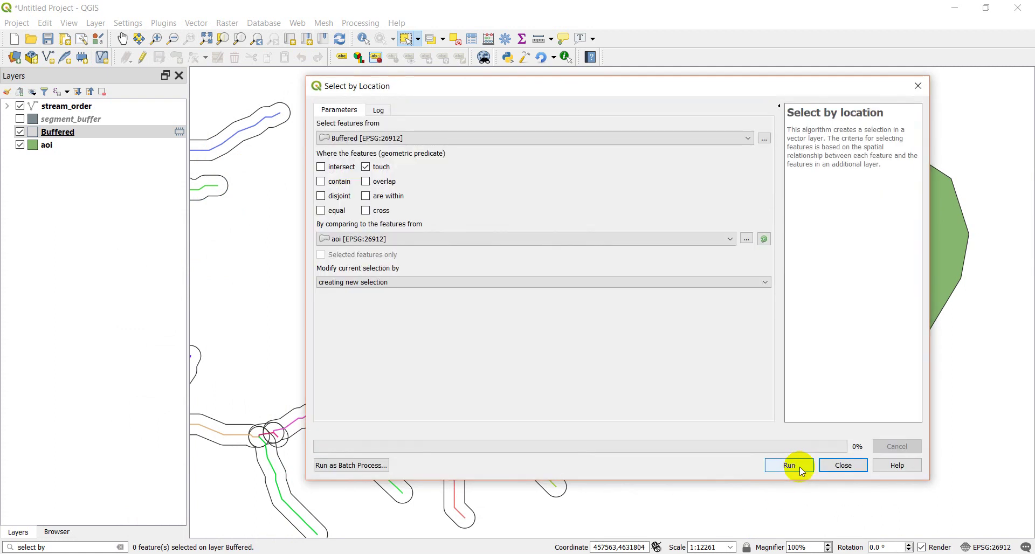
click(842, 466)
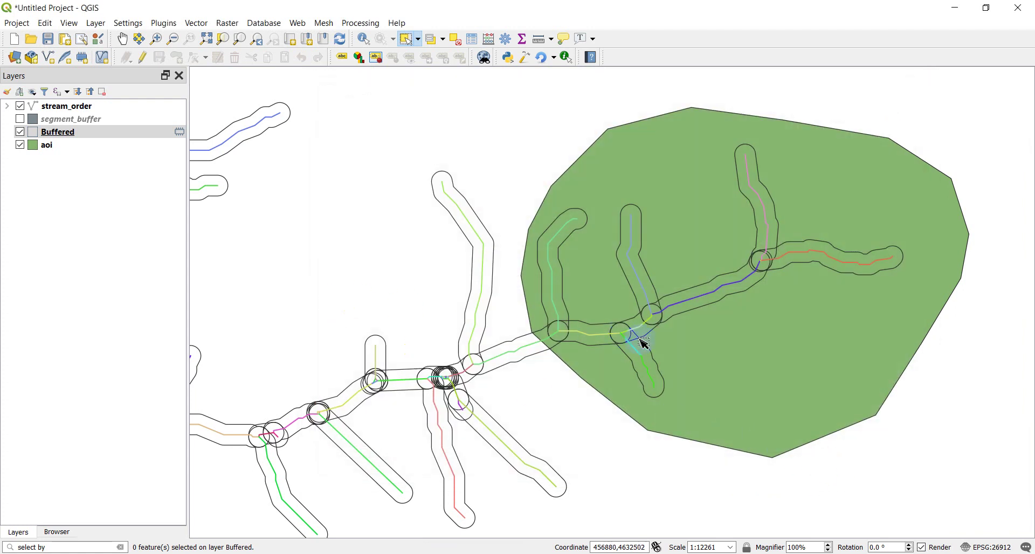
Zoom and pan the map to check the empty result and bring back the select-by search results
scroll(646, 344, up, 2)
scroll(645, 344, down, 2)
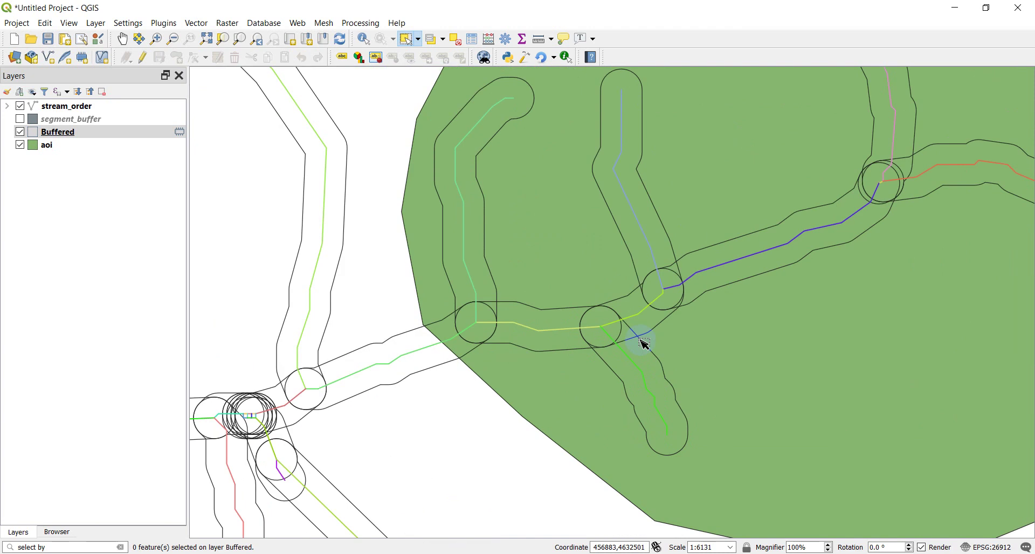
scroll(873, 346, up, 1)
drag(874, 347, 751, 358)
scroll(820, 383, down, 2)
scroll(820, 382, up, 2)
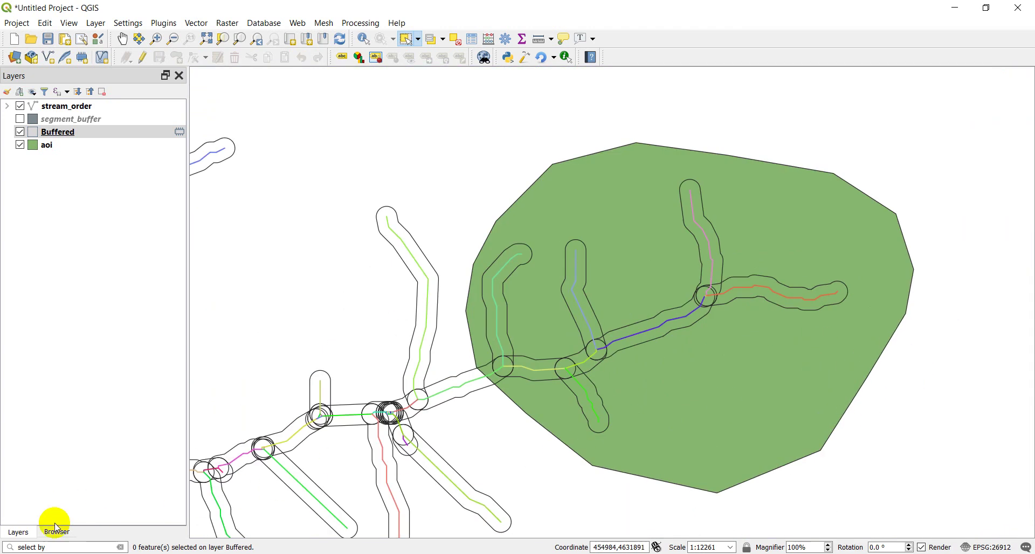
click(64, 547)
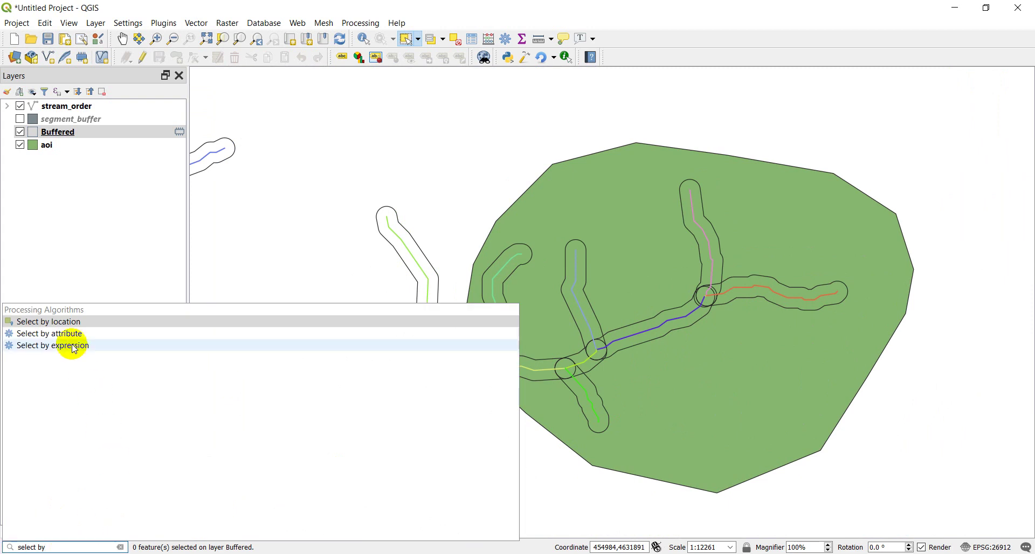
Select Buffered features that intersect, touch or overlap aoi, leaving 10 features selected
click(59, 322)
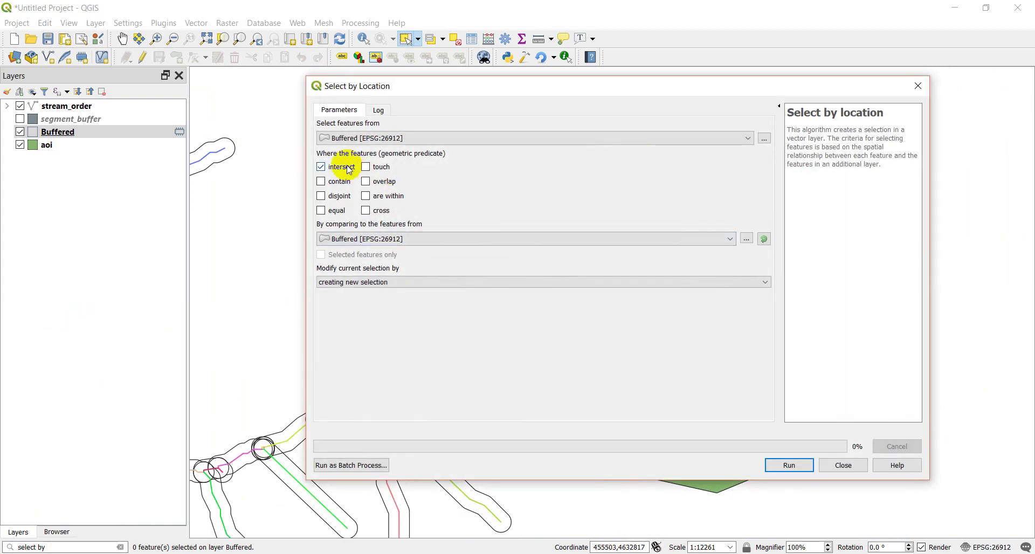
click(400, 241)
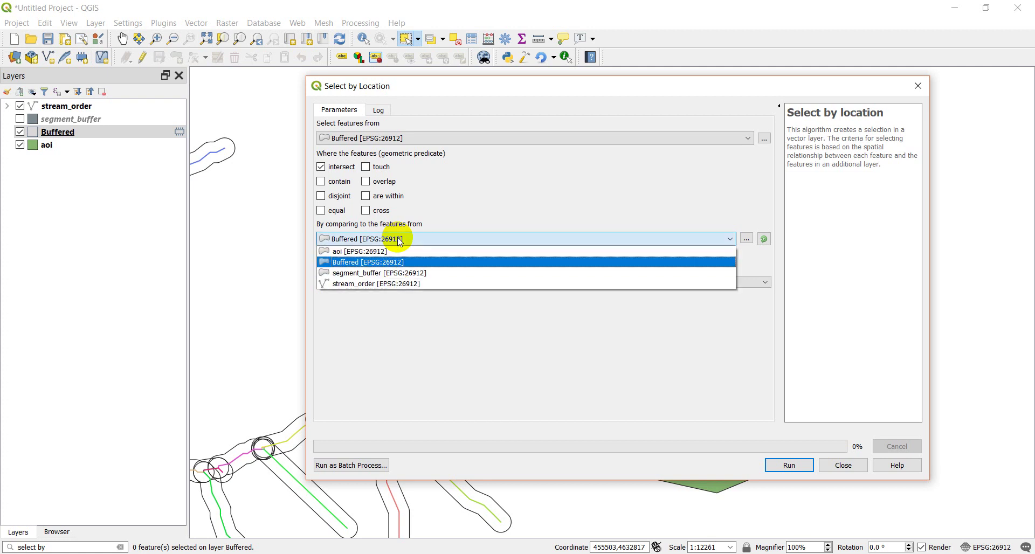
click(365, 252)
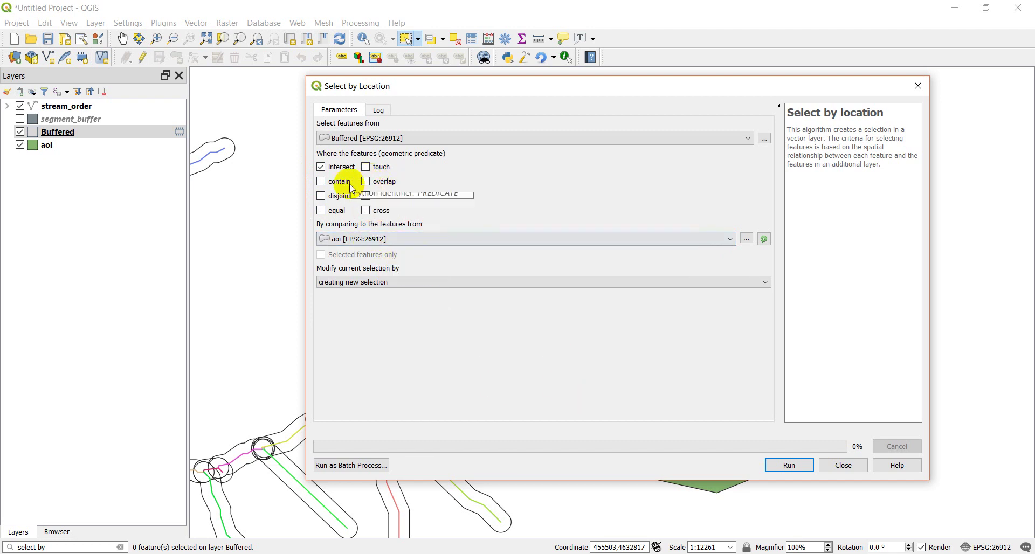
click(366, 182)
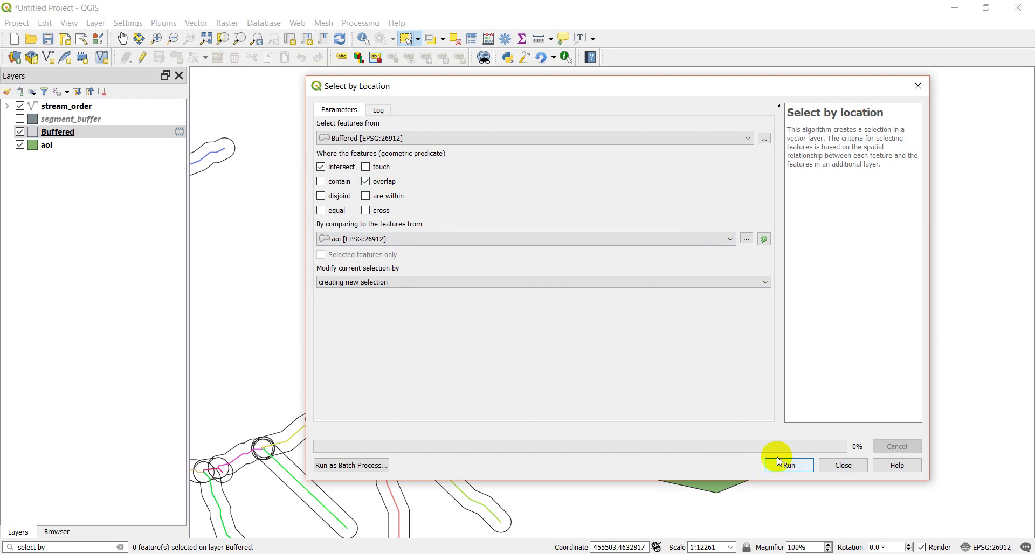
click(366, 168)
click(780, 468)
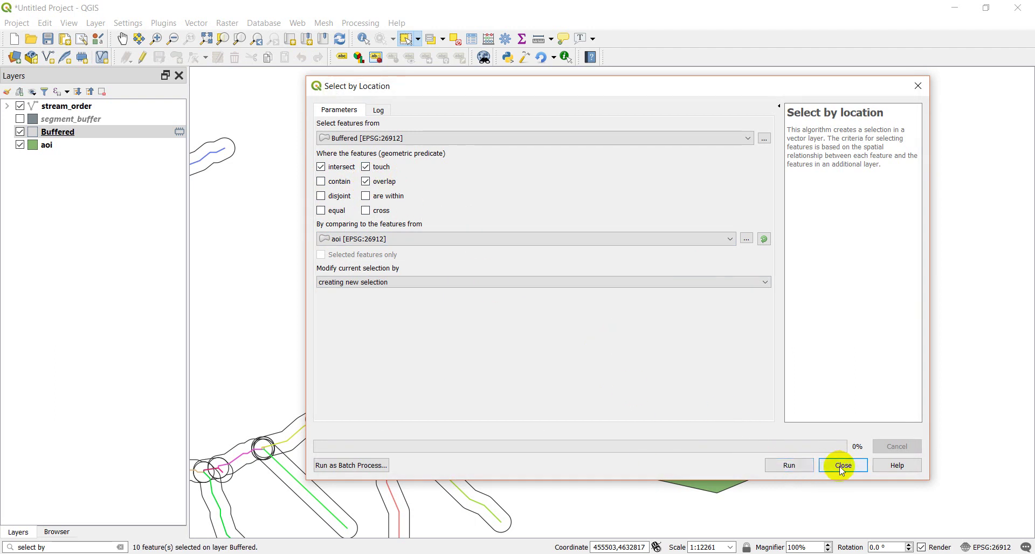
click(843, 466)
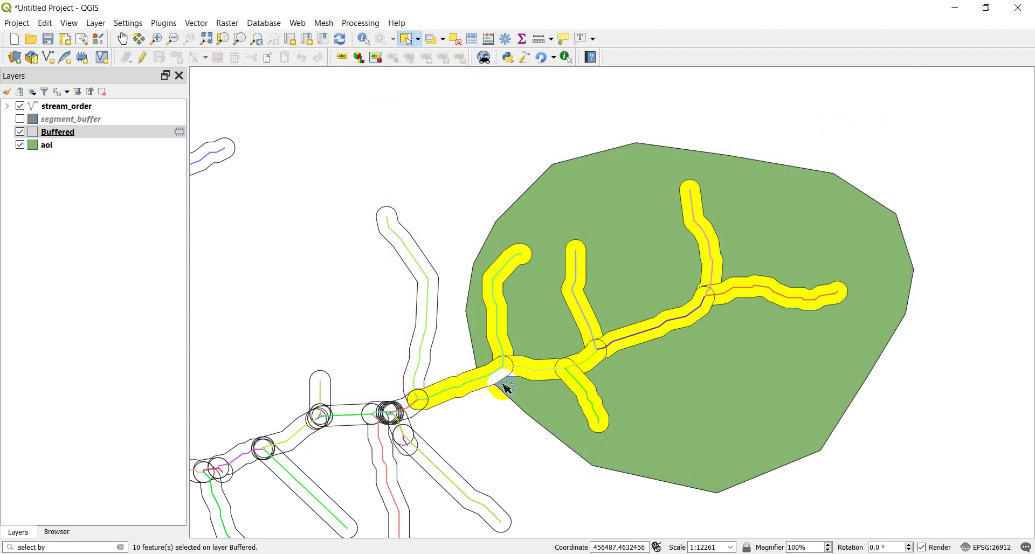